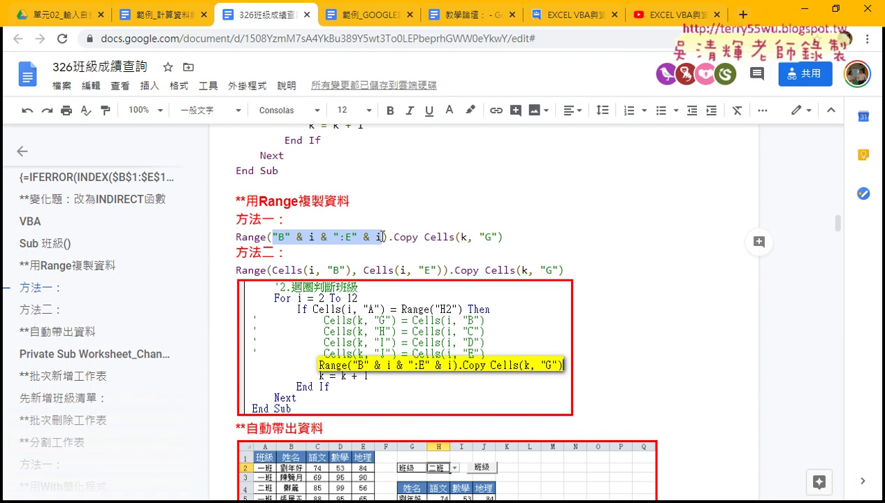
- Scroll the notes down to the 批次新增工作表 heading, select it, then switch to the 326班級成績查詢 workbook
scroll(419, 237, down, 2)
scroll(455, 240, down, 2)
scroll(489, 240, down, 2)
scroll(501, 241, down, 1)
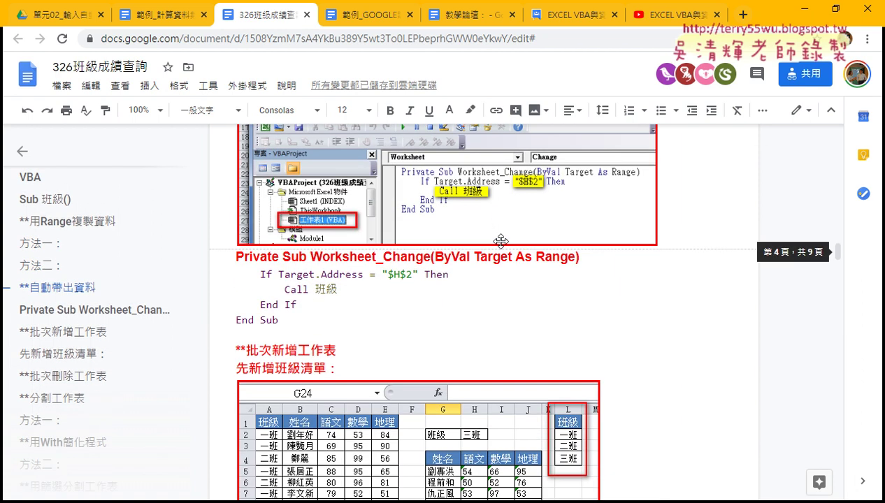
scroll(500, 241, down, 3)
scroll(449, 203, down, 1)
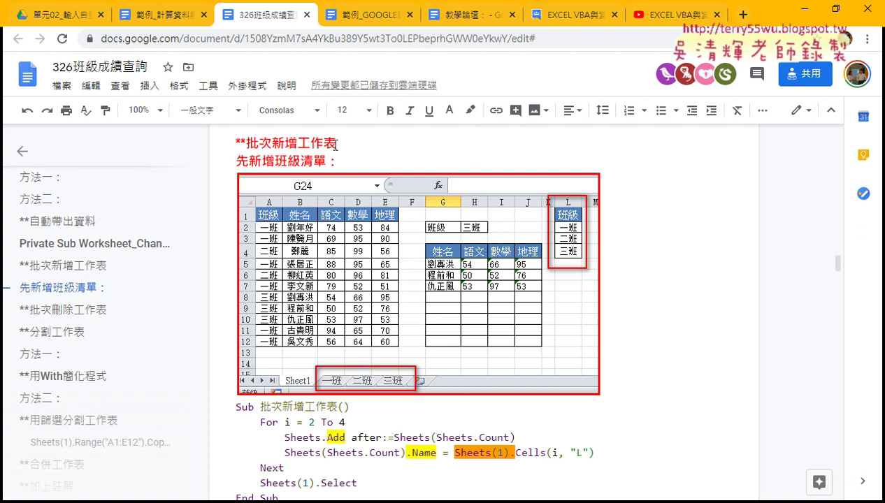
click(264, 145)
drag(269, 145, 343, 144)
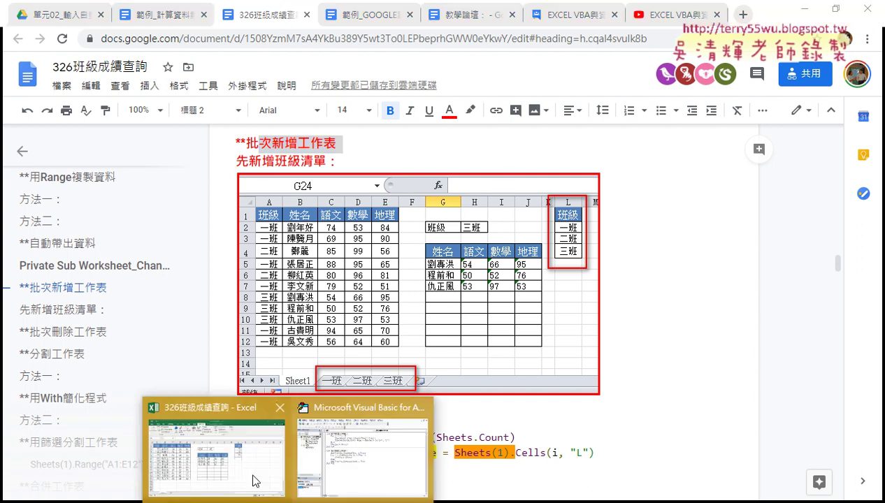
click(257, 479)
- Highlight the class names 一班, 二班, 三班 in L2:L4, then open the Visual Basic editor
click(599, 137)
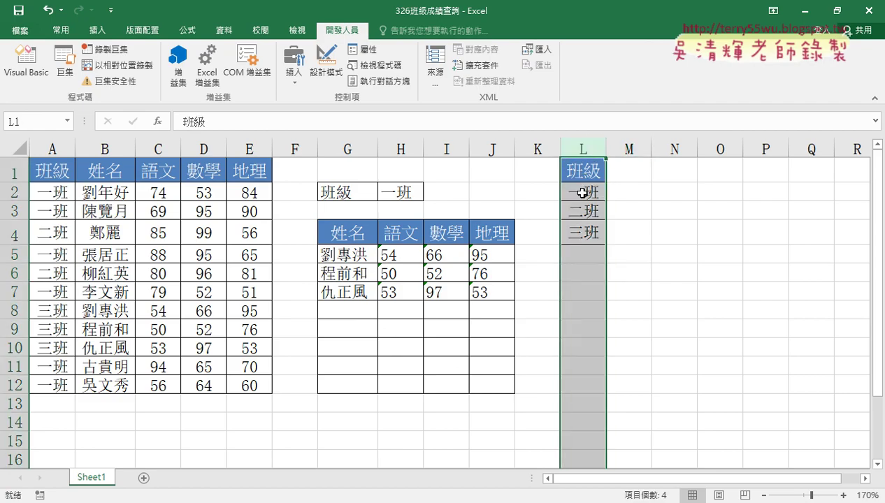
drag(575, 192, 588, 238)
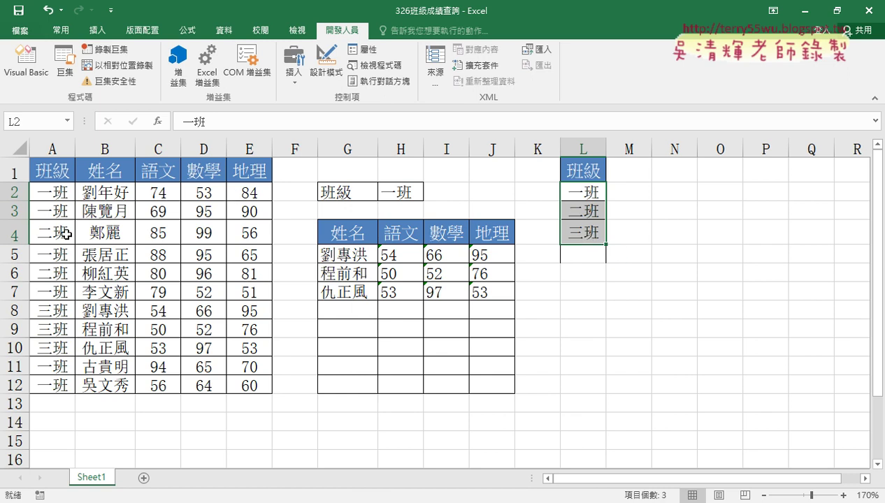
click(584, 189)
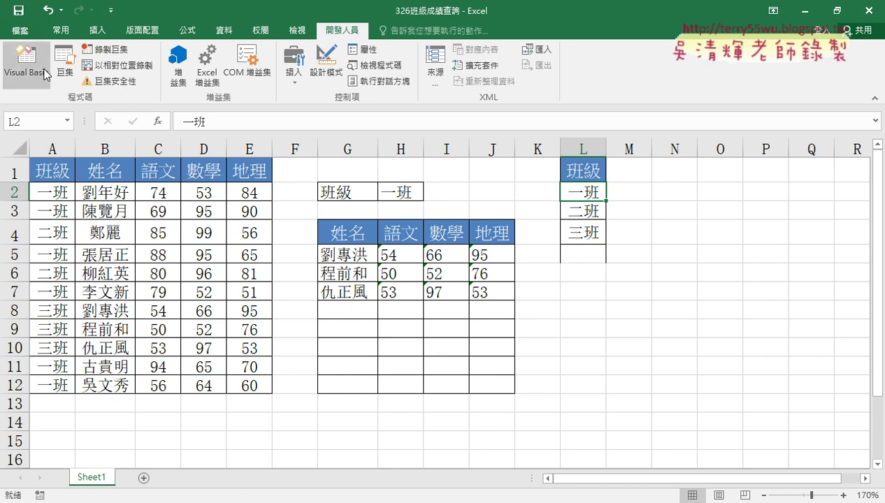
click(25, 59)
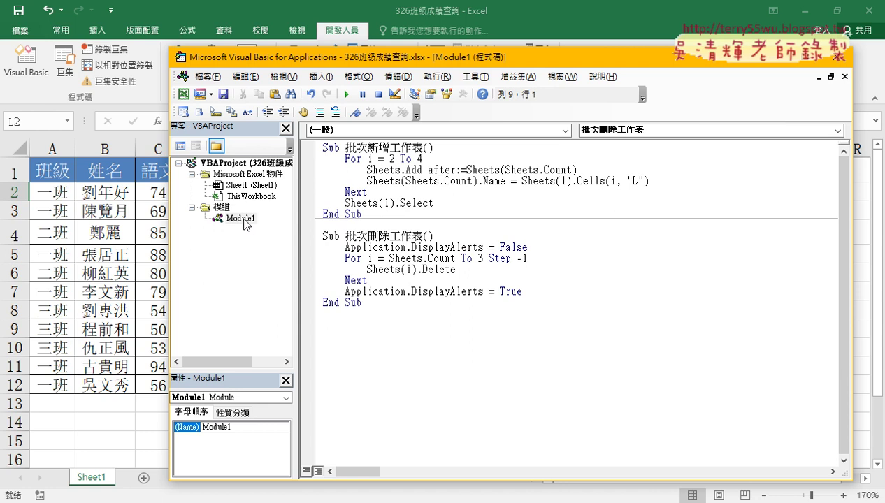
- Run the 批次新增工作表 macro to add the class worksheets
right_click(232, 199)
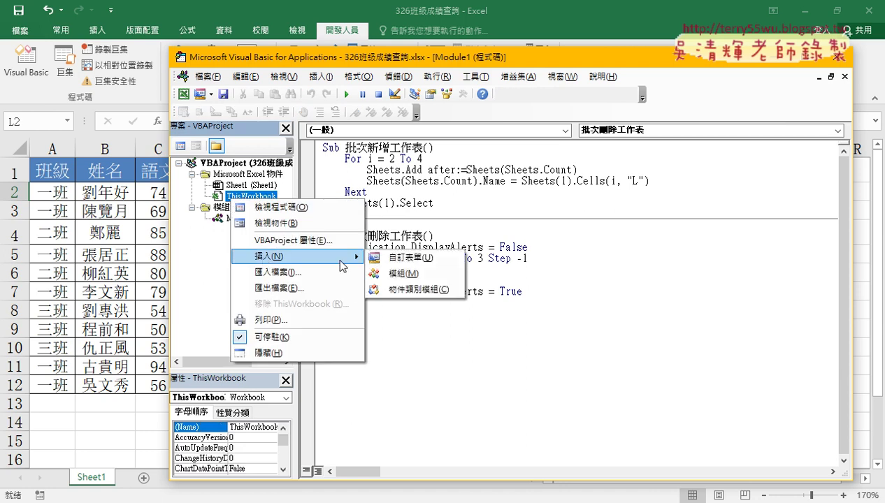
click(392, 181)
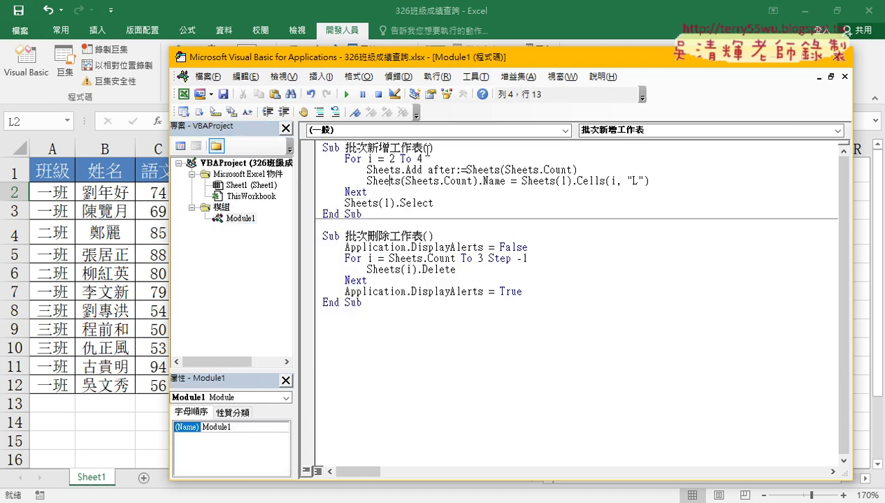
drag(345, 148, 424, 148)
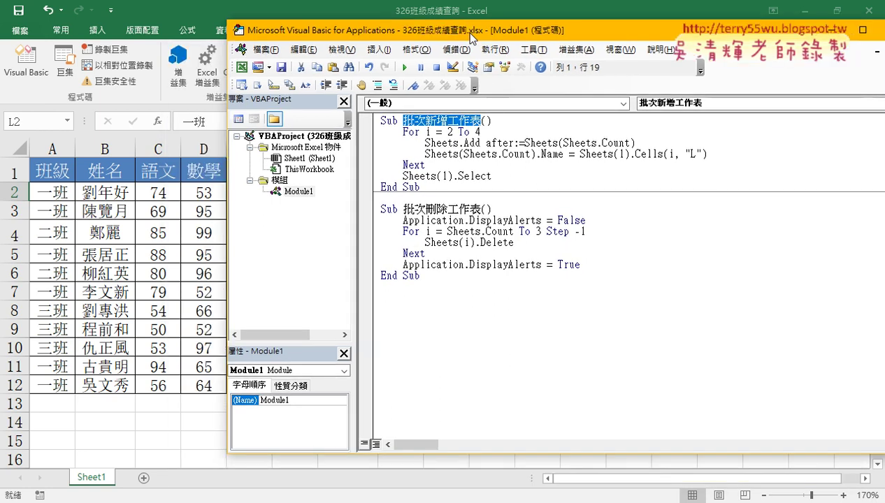
drag(411, 57, 468, 27)
click(434, 149)
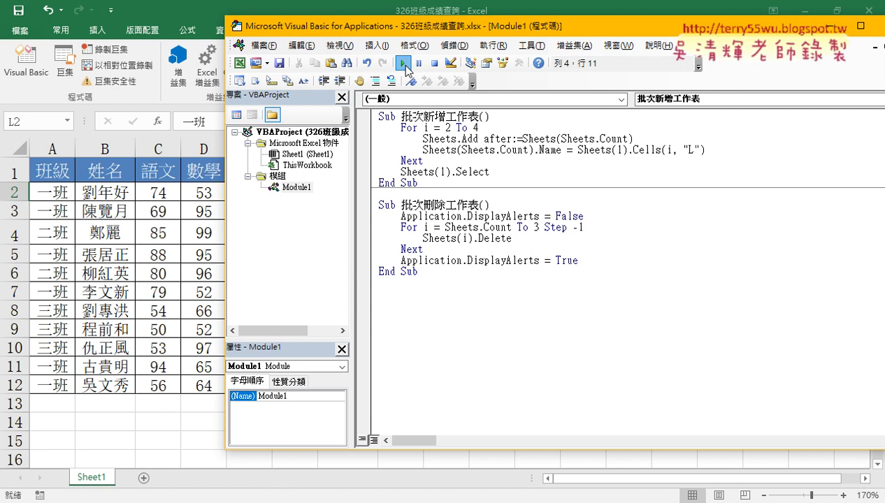
click(404, 63)
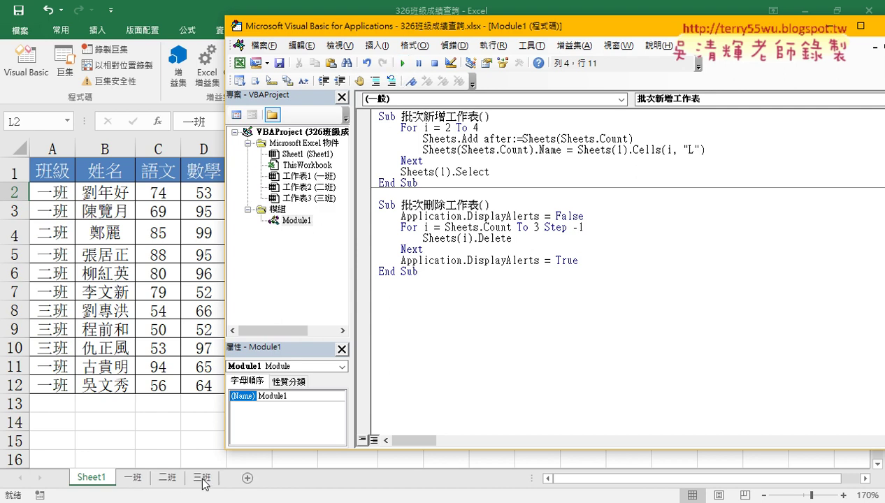
mouse_move(204, 477)
mouse_down()
mouse_move(221, 476)
mouse_move(96, 477)
mouse_move(75, 494)
mouse_up()
- Run 批次刪除工作表, change its loop end from 3 to 2, rerun it, and select the add procedure's code
click(478, 238)
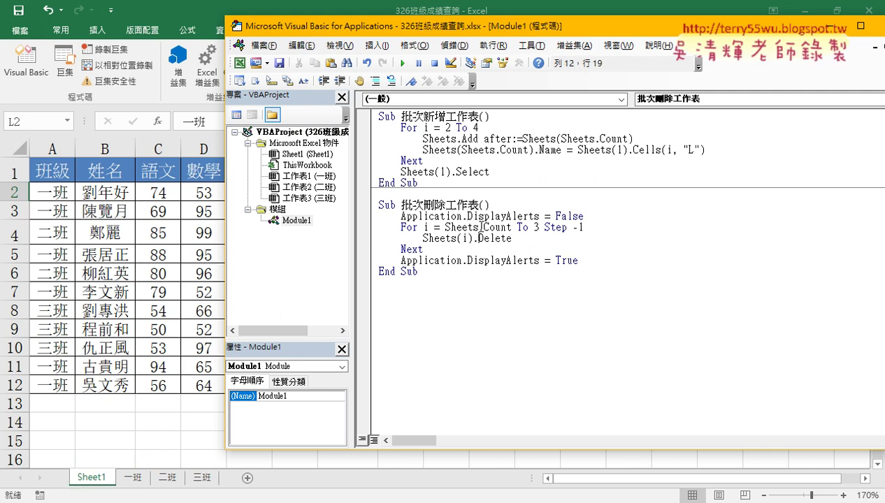
click(403, 64)
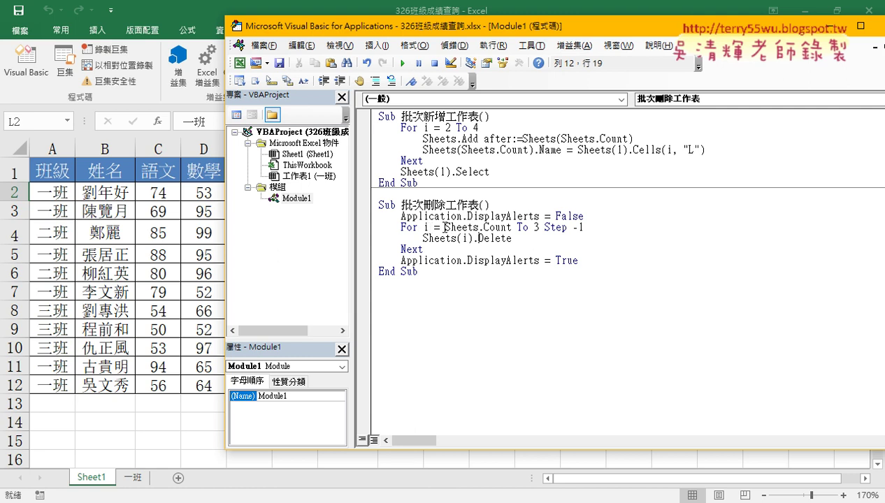
click(534, 227)
drag(535, 228, 537, 228)
text(2)
click(403, 64)
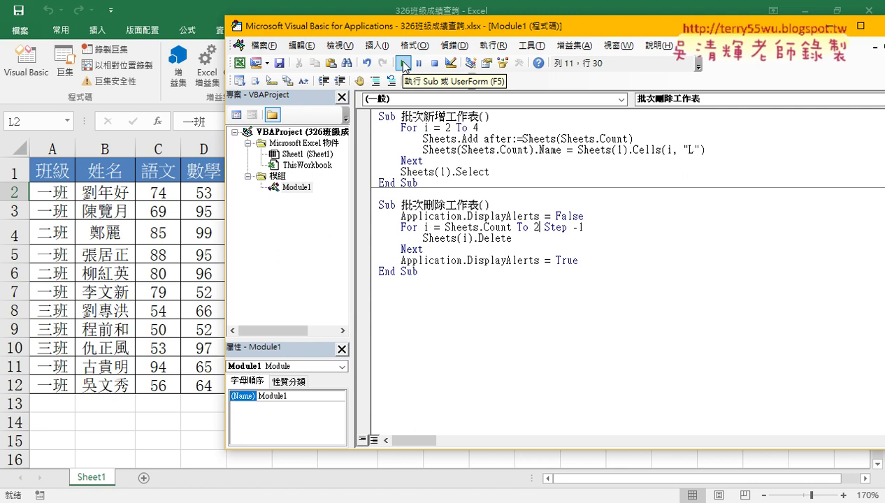
mouse_move(480, 116)
mouse_down()
mouse_move(483, 237)
mouse_move(468, 186)
mouse_up()
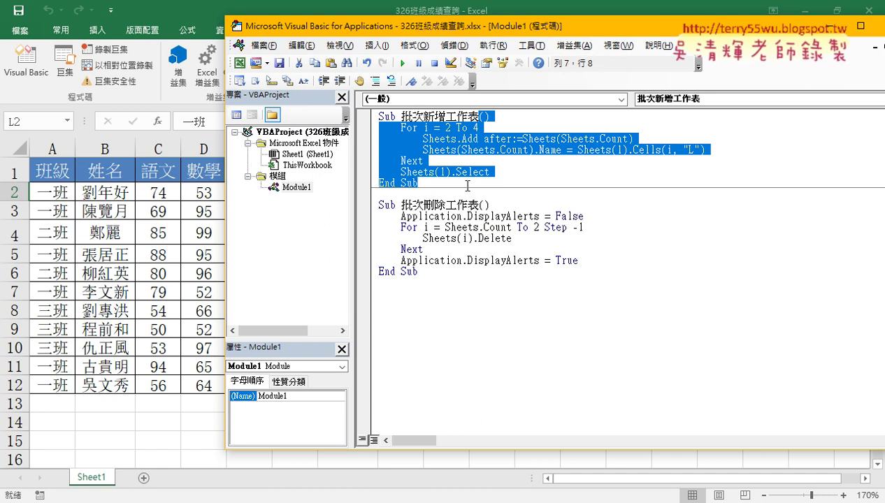
- Clear the 批次新增工作表 body, leaving an indented empty line inside the procedure
key(Delete)
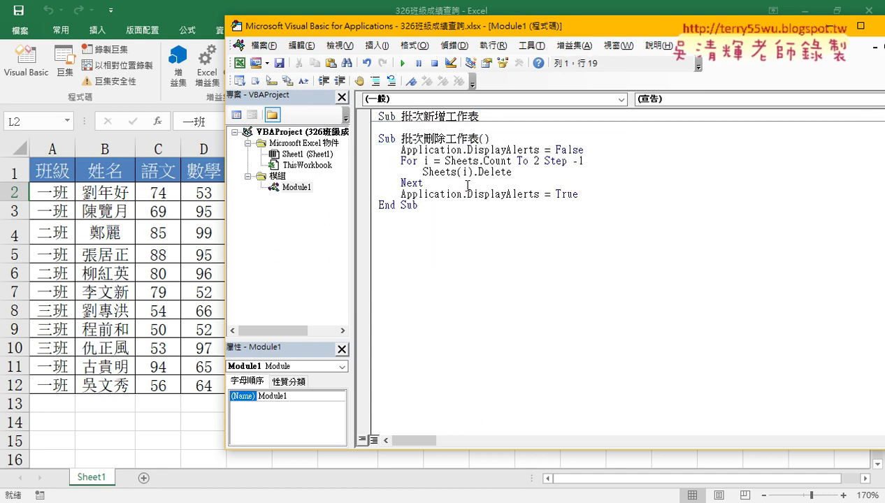
key(Return)
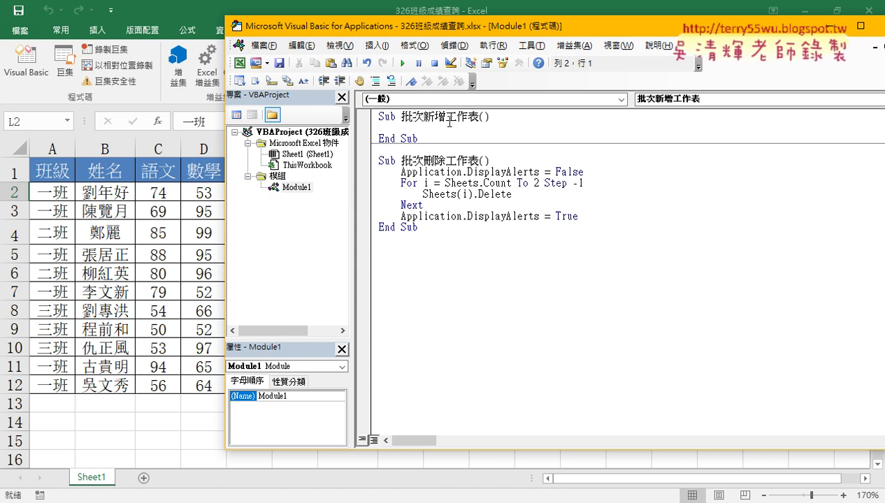
drag(351, 145, 310, 145)
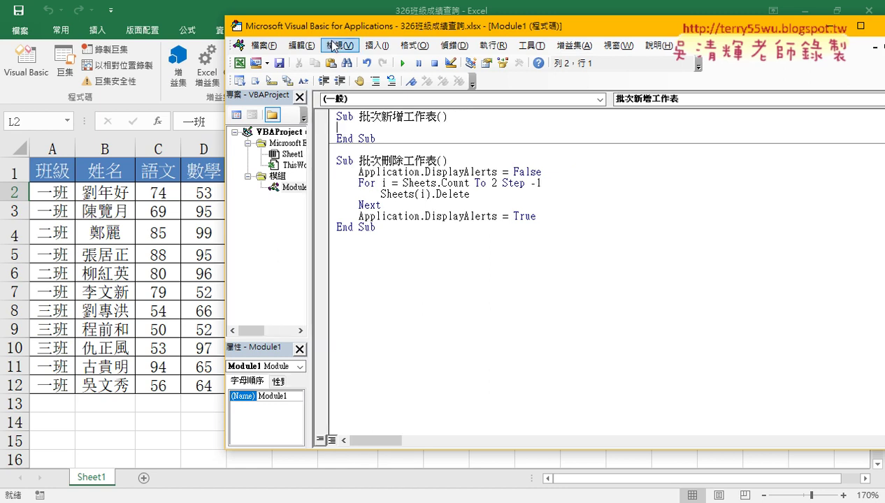
drag(322, 26, 425, 26)
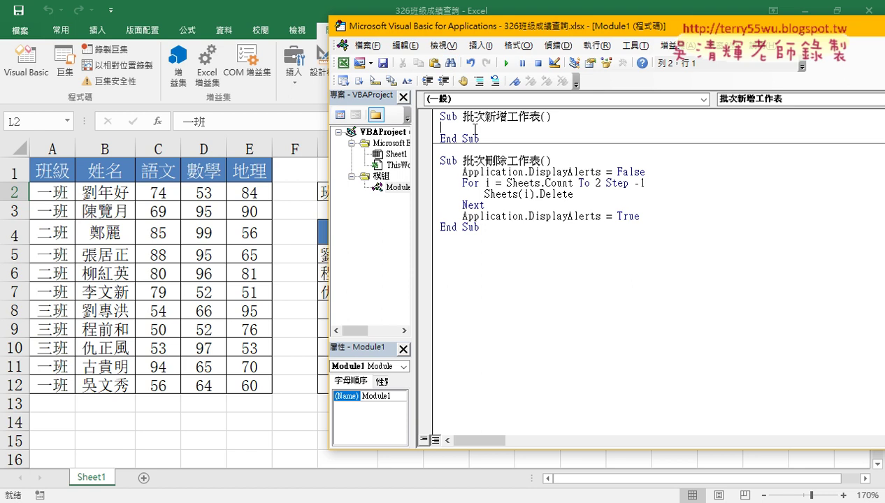
key(Tab)
- Open an enlarged Immediate window and type the partial expression sheets
key(ctrl+g)
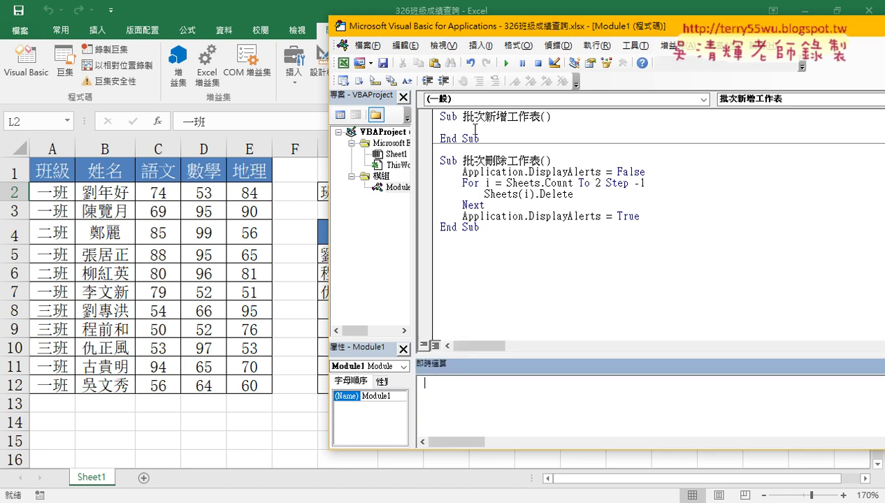
click(509, 355)
drag(509, 355, 503, 239)
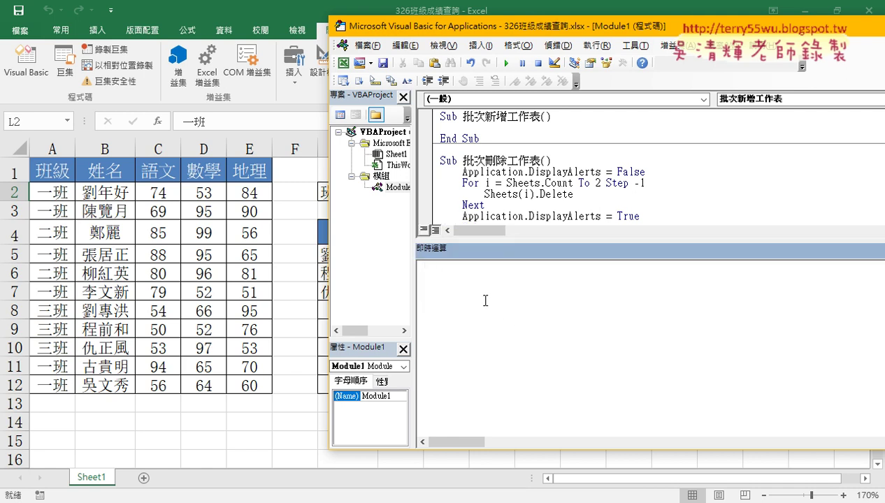
text(？)
key(BackSpace)
text(sh)
text(ee)
text(ts)
text(.)
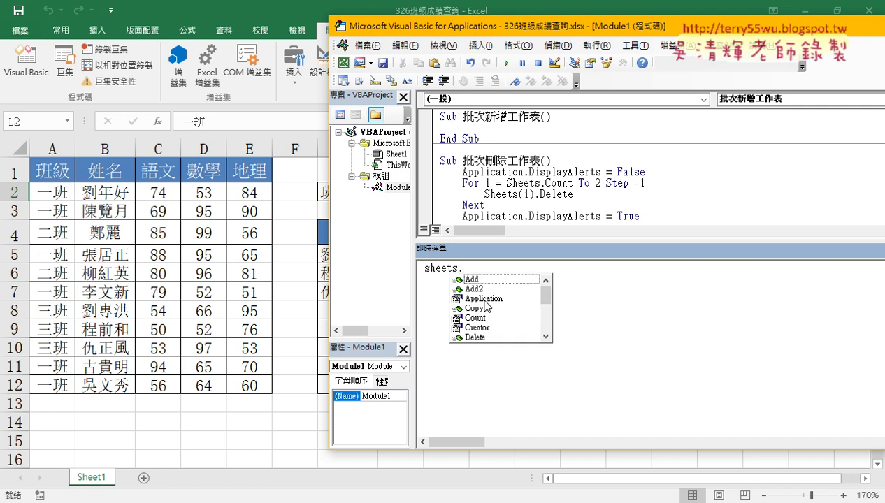
- Execute sheets.Add after:=sheets(1) in the Immediate window, adding 工作表4 after Sheet1
key(Down)
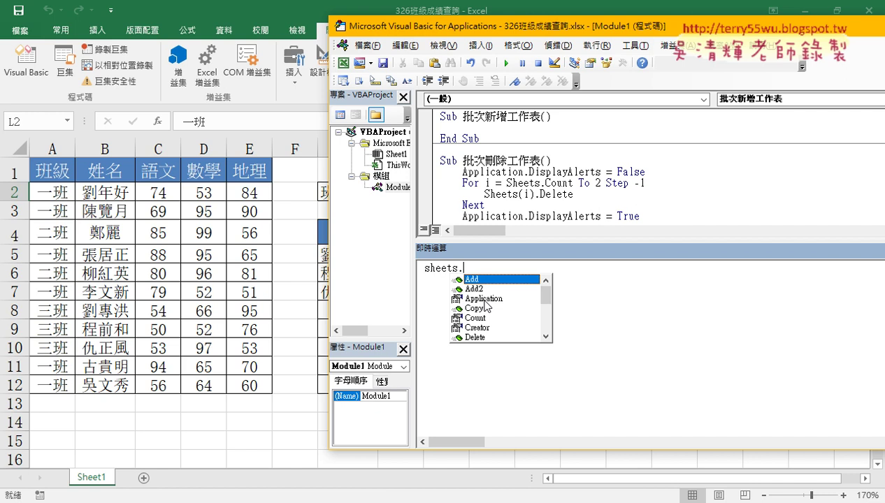
key(space)
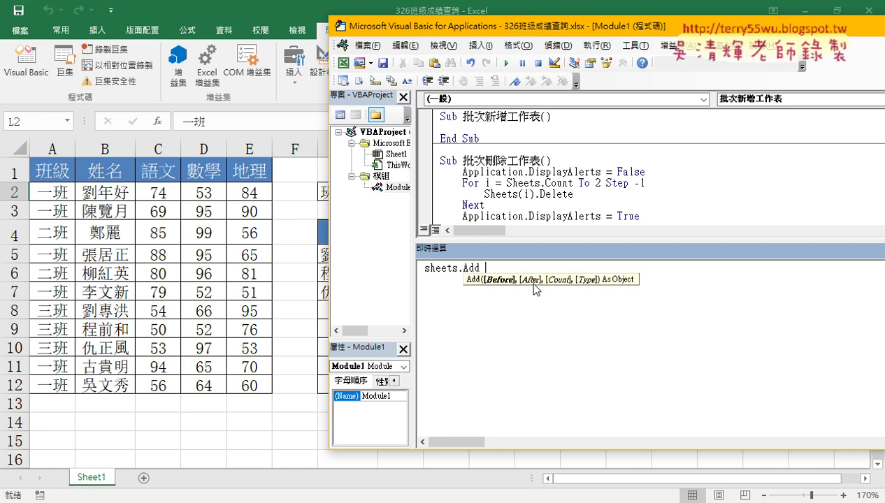
text(afte)
text(r)
text(:=)
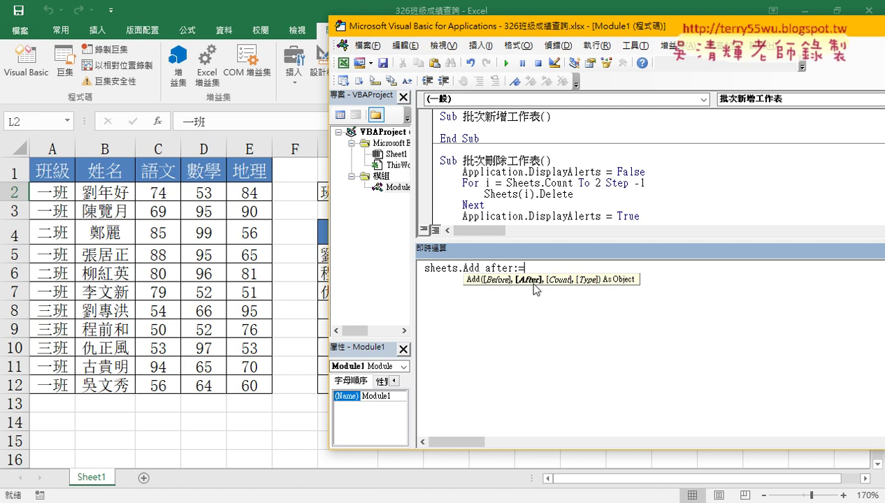
text(sheet)
text(s()
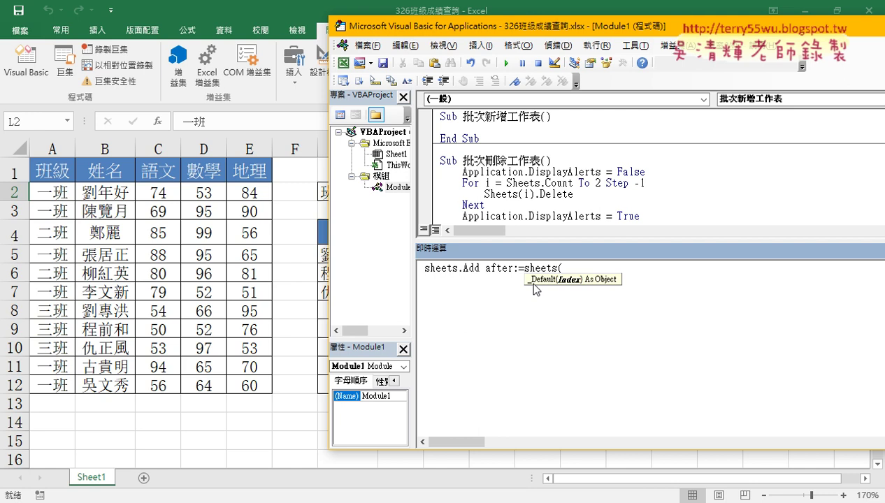
text())
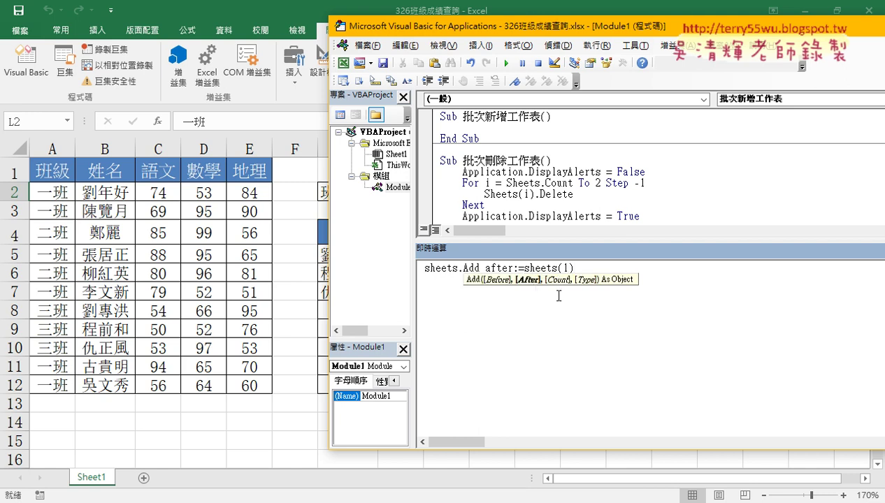
click(580, 334)
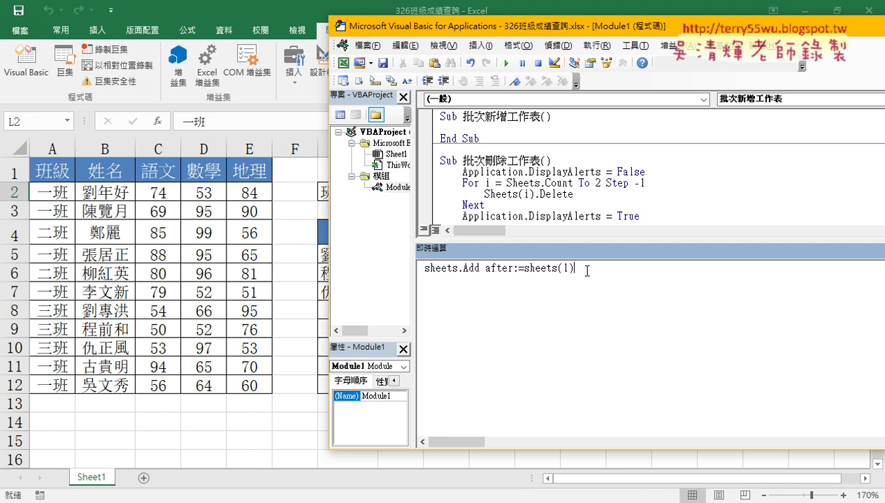
key(Return)
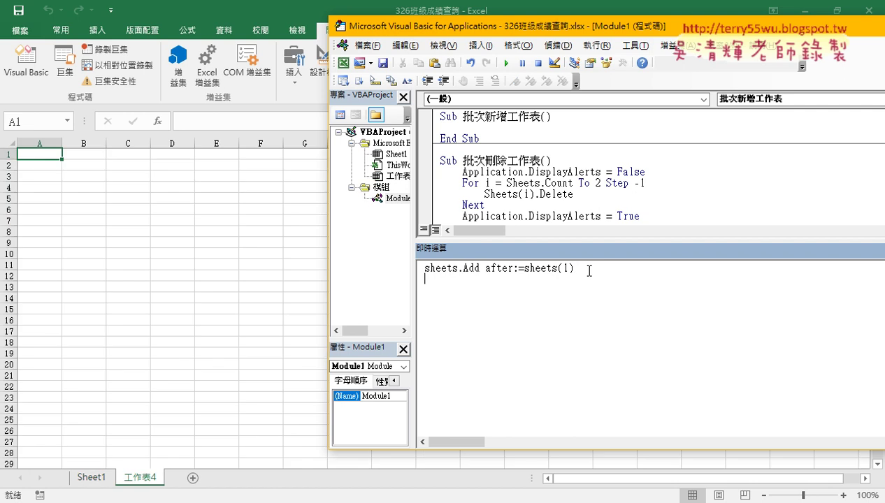
drag(587, 270, 420, 271)
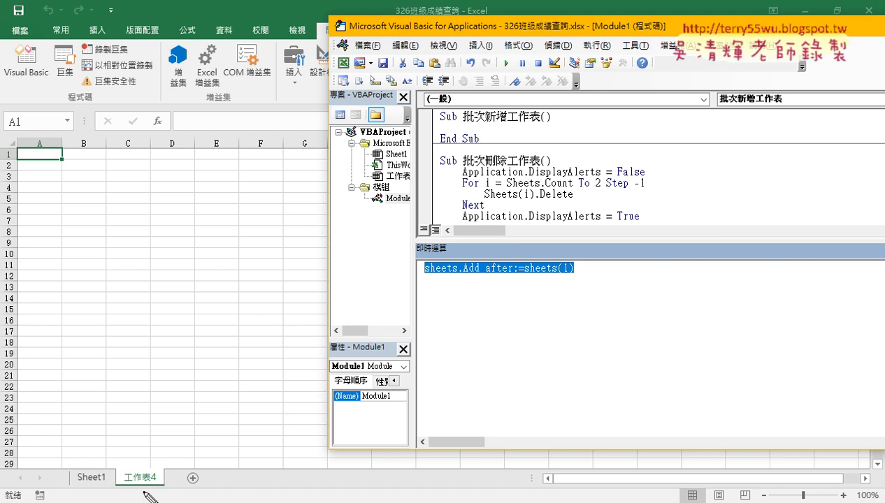
drag(144, 491, 165, 482)
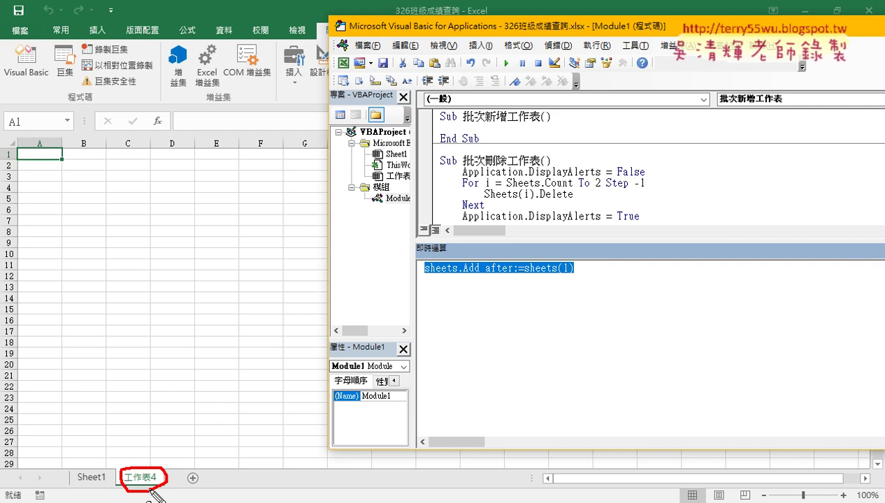
key(Escape)
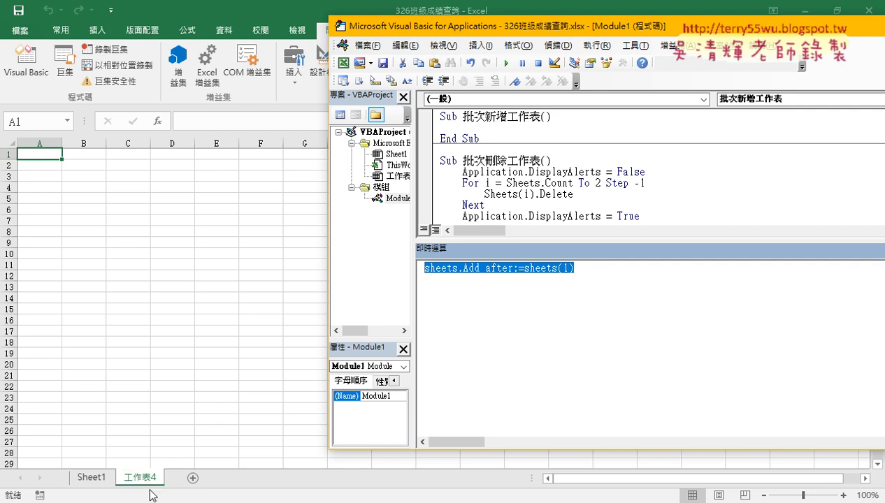
mouse_move(588, 268)
mouse_down()
mouse_move(451, 270)
mouse_move(459, 269)
mouse_up()
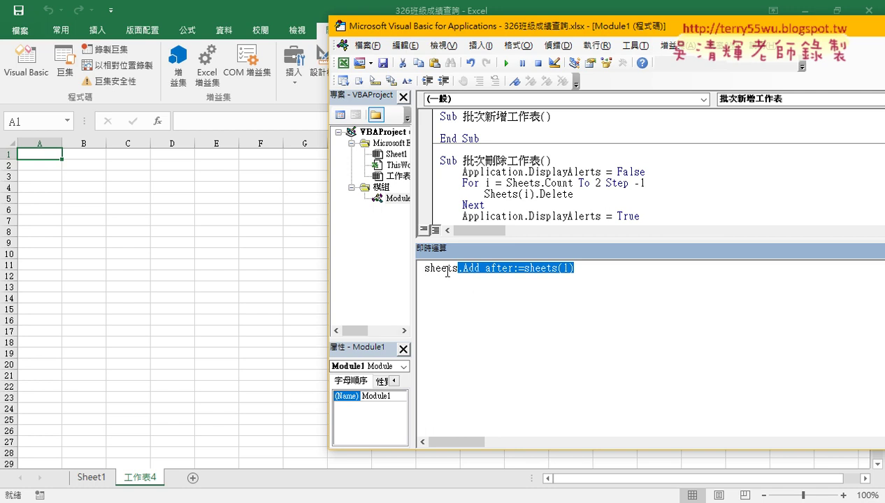
mouse_move(221, 502)
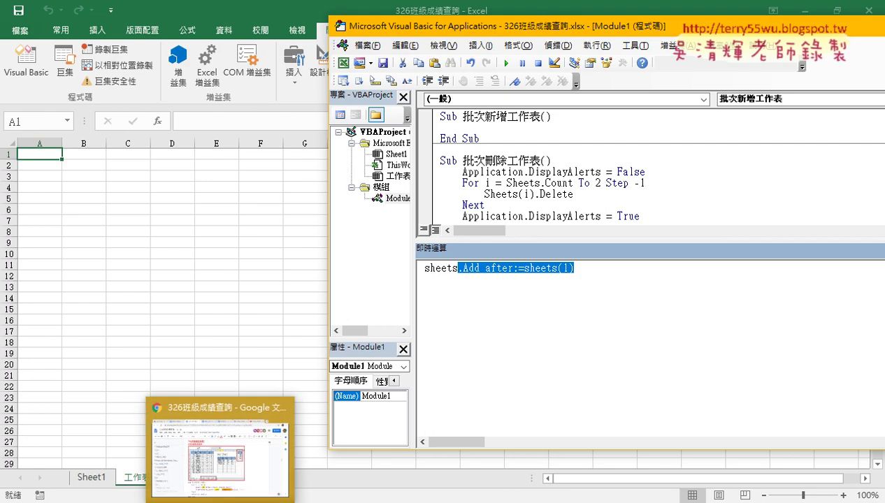
click(221, 455)
scroll(309, 383, down, 3)
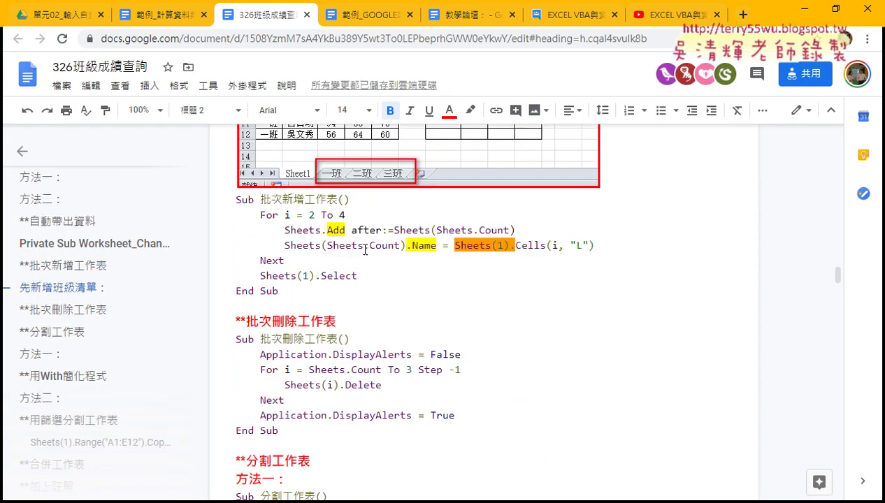
drag(282, 246, 406, 245)
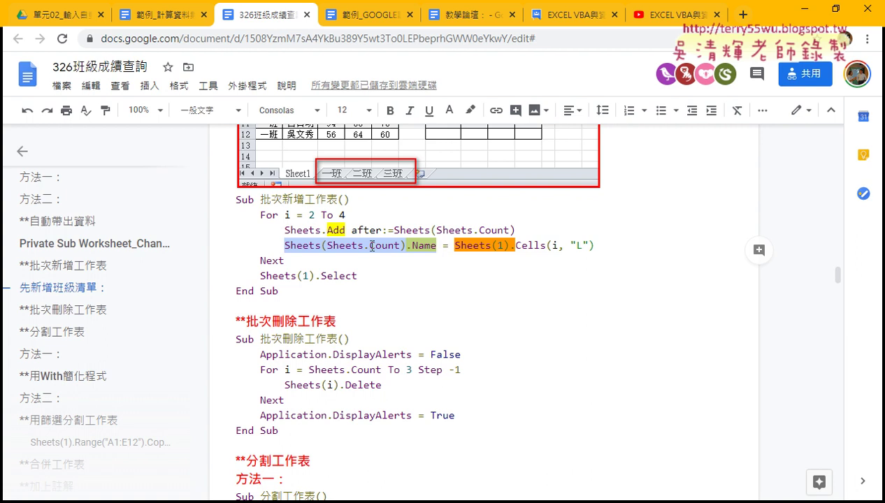
click(801, 11)
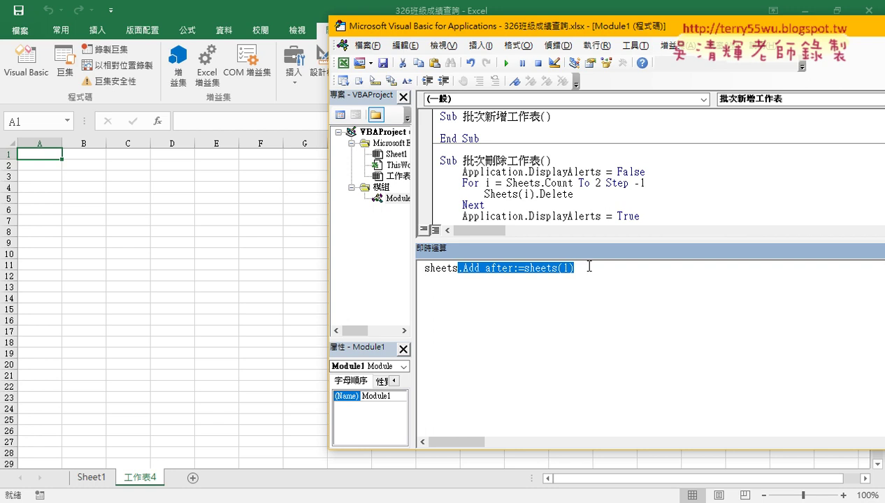
- Execute sheets(2).name="一班" in the Immediate window to rename 工作表4
text((2)
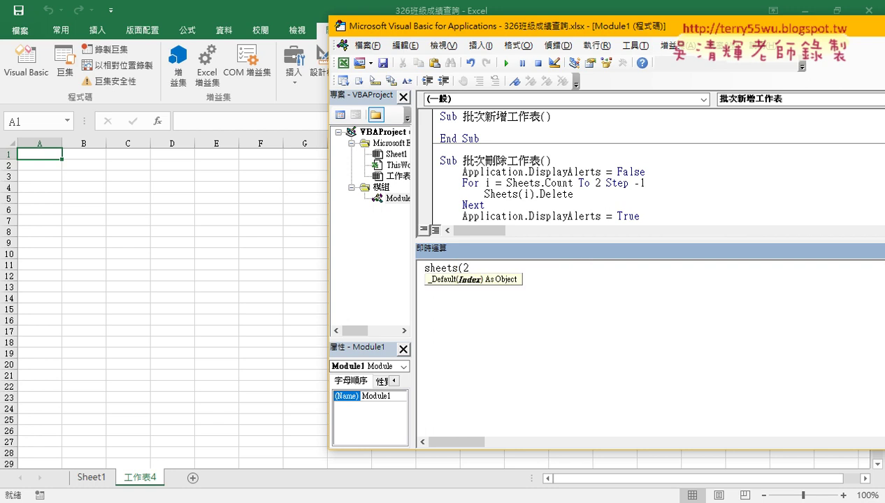
text())
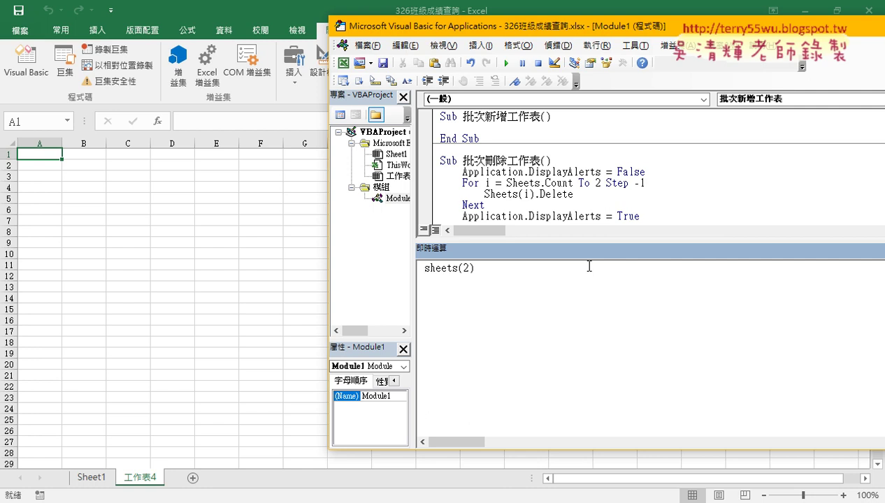
text(.na)
text(me=)
text("")
key(Left)
text(一)
text(班)
click(569, 269)
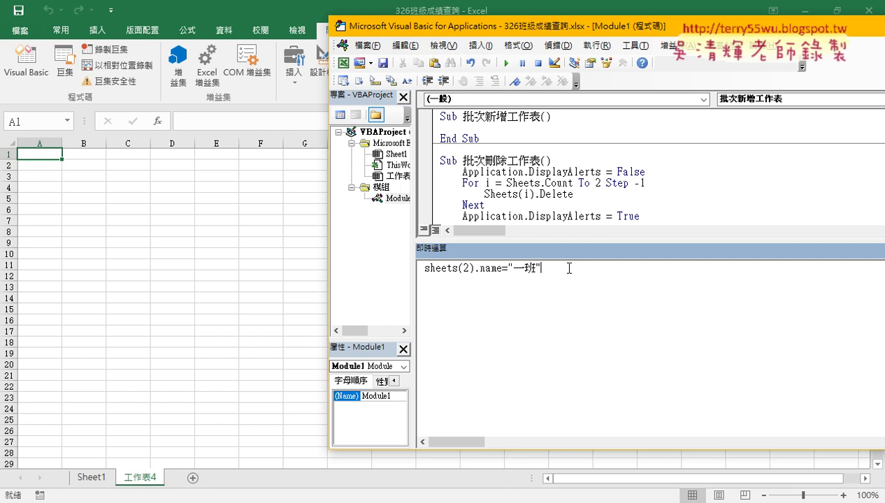
key(Return)
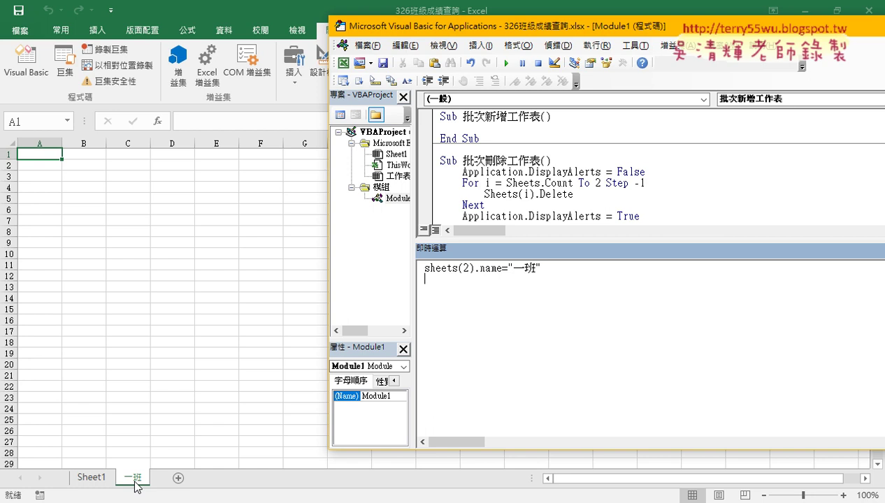
- Undo to restore the For i = 2 To 4 loop code, then select its end value 4
click(503, 127)
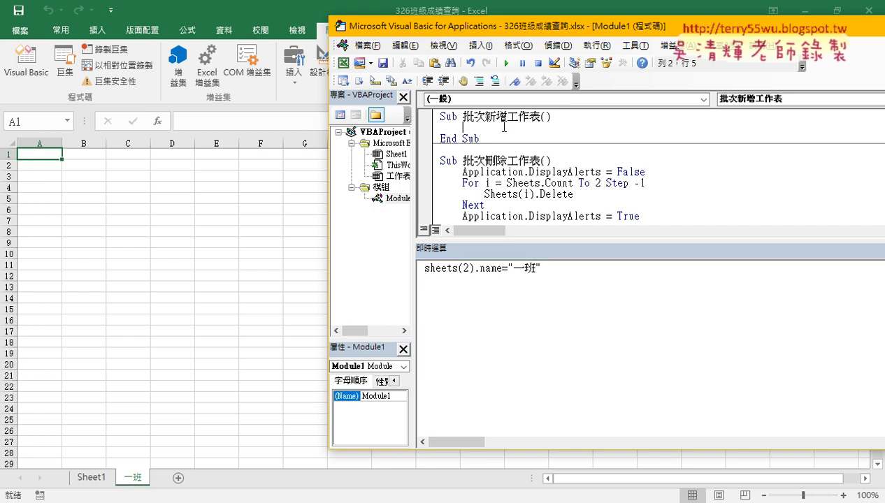
key(ctrl+z)
key(ctrl+z)
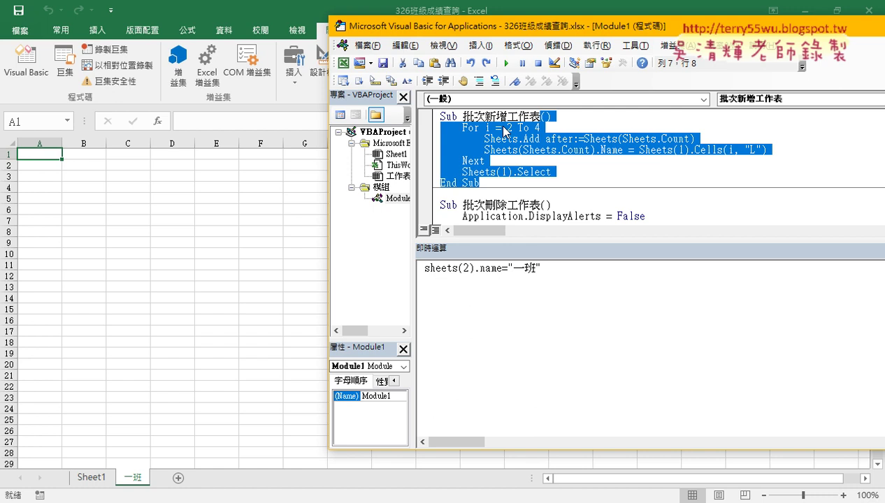
click(553, 128)
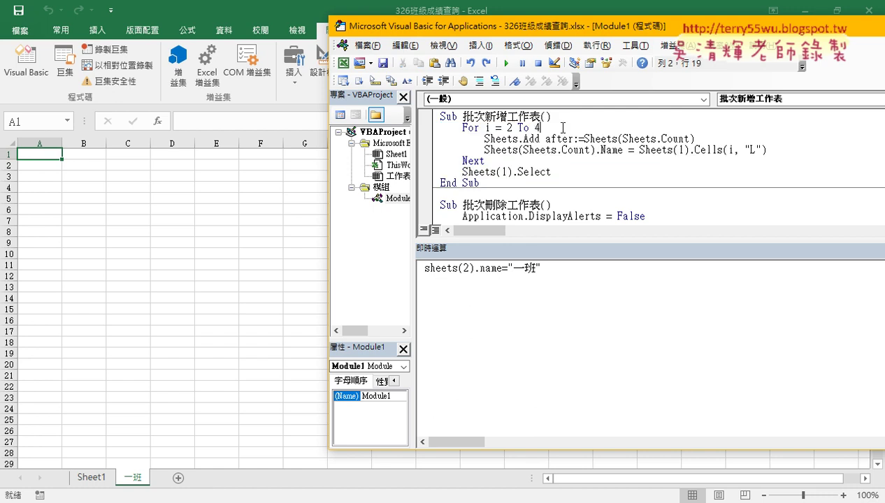
double_click(507, 128)
double_click(537, 128)
- Delete the 一班 worksheet, confirming the permanent deletion
right_click(128, 479)
click(161, 334)
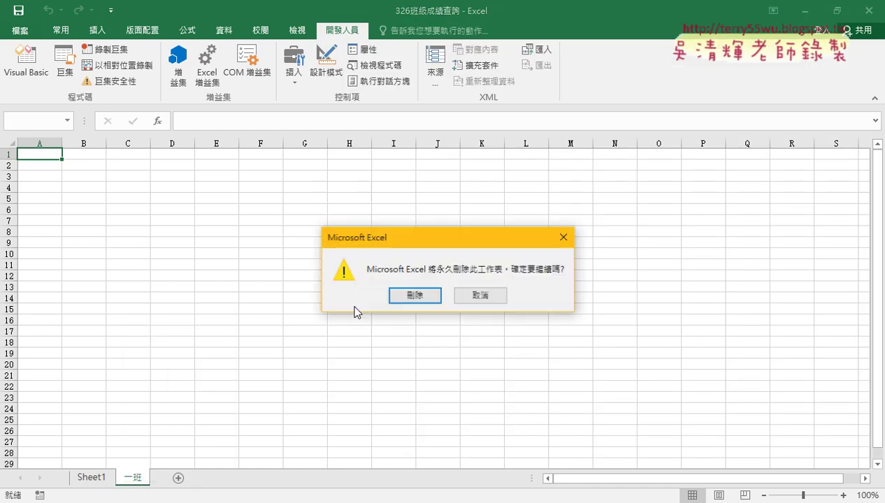
click(409, 298)
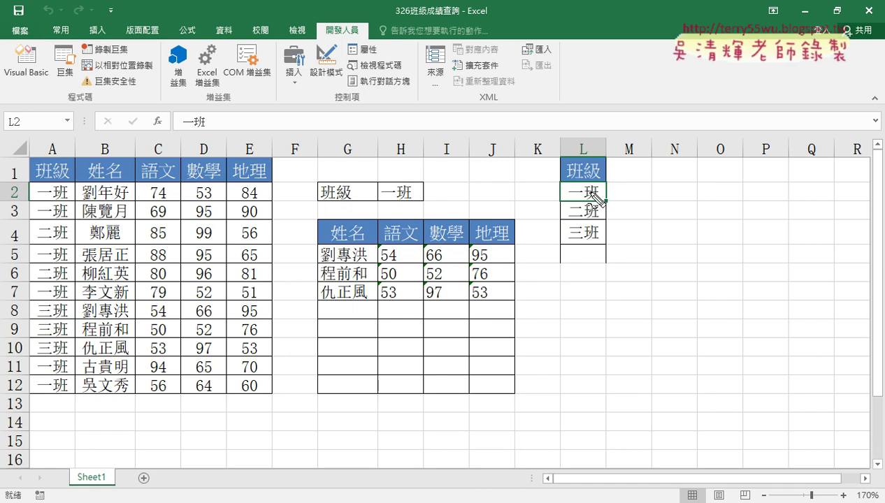
- Annotate the class name in L2 and rows 2 and 4 as the loop range, then clear the marks
drag(594, 202, 610, 186)
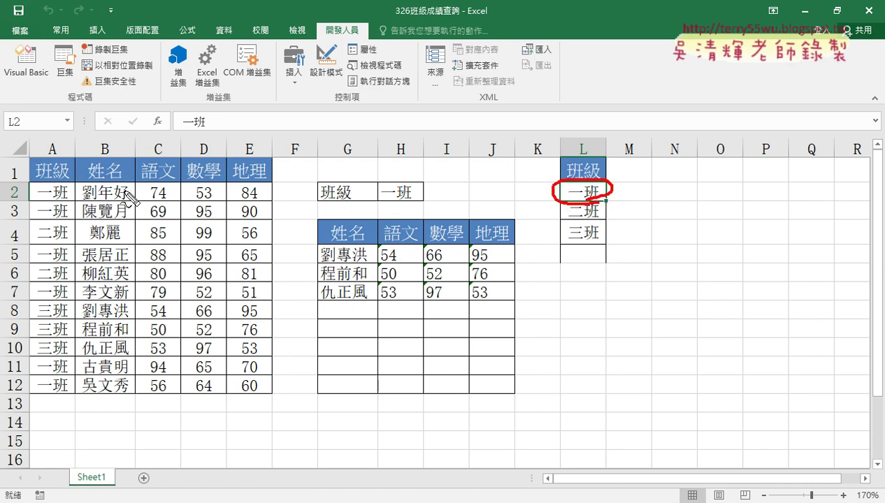
drag(14, 186, 16, 189)
drag(15, 235, 17, 246)
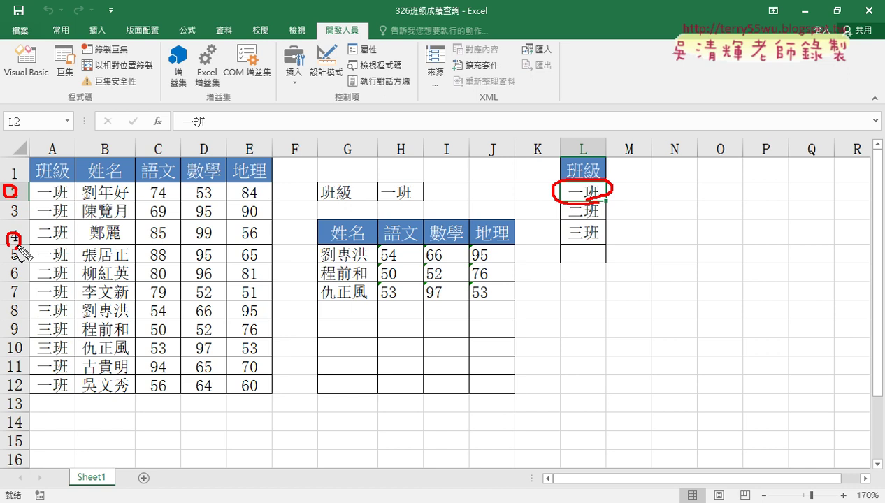
key(Escape)
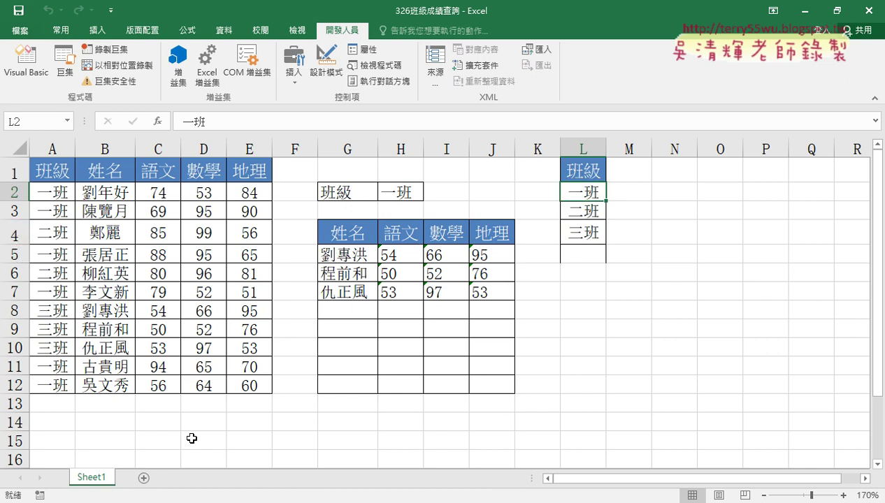
- Bring the VBA editor back to the front, shift it left, and close the Immediate pane
mouse_move(353, 483)
click(367, 444)
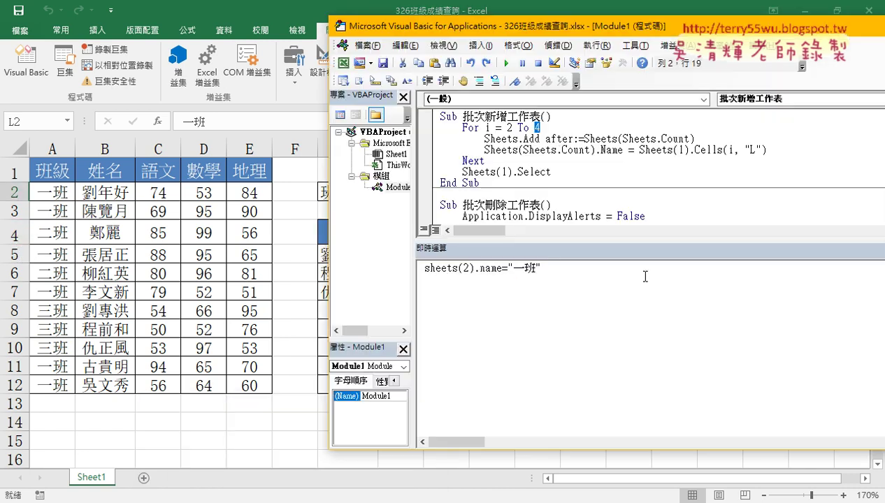
drag(546, 28, 304, 28)
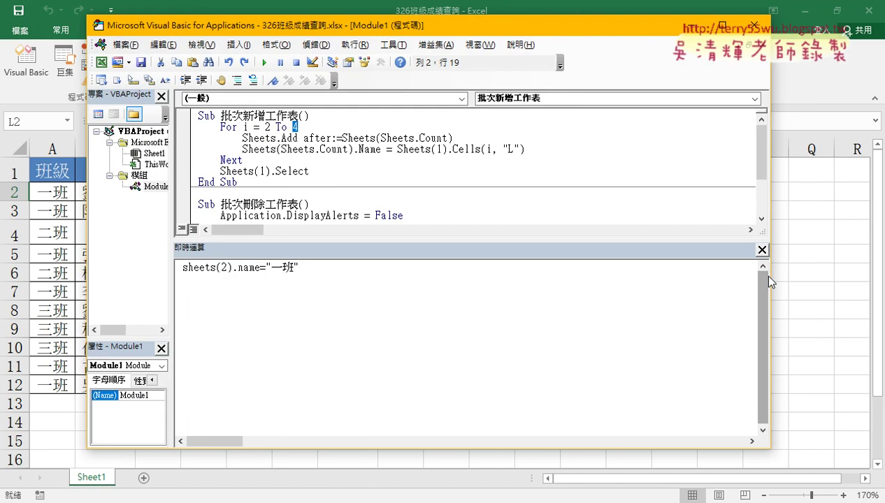
click(762, 250)
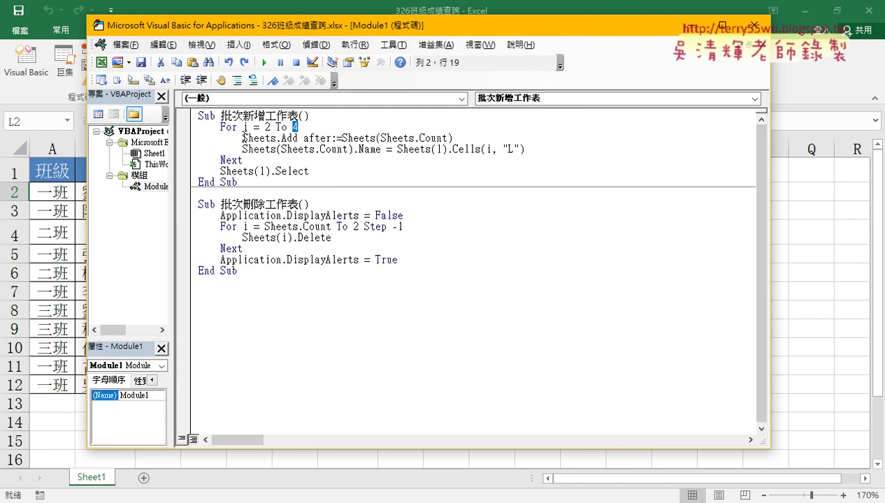
- Try replacing Sheets.Count with 1 in the Add line, then undo the change
drag(242, 137, 298, 138)
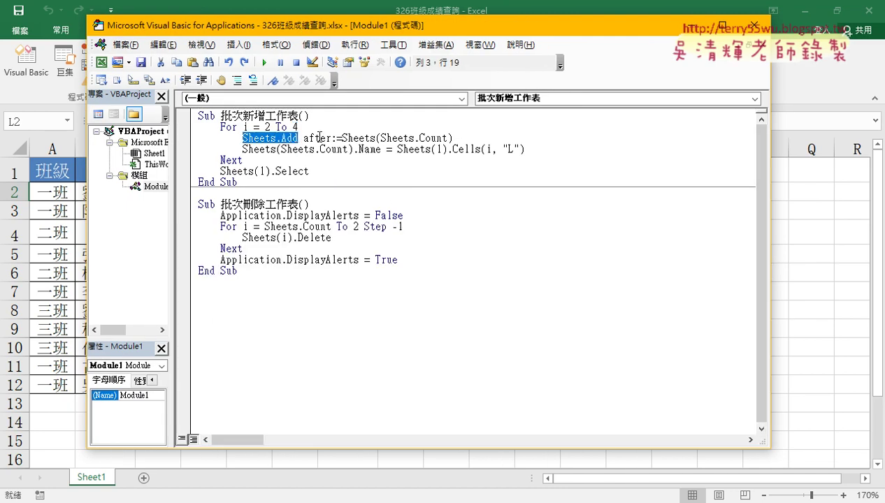
drag(343, 138, 448, 137)
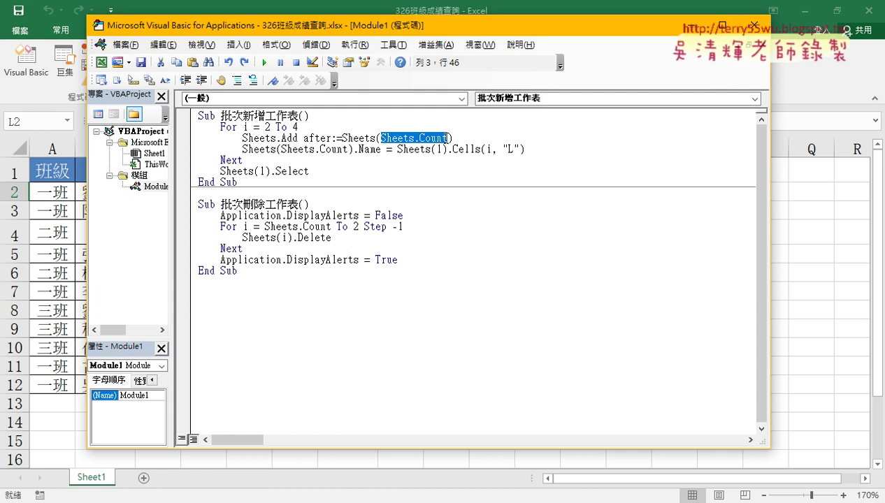
text(1)
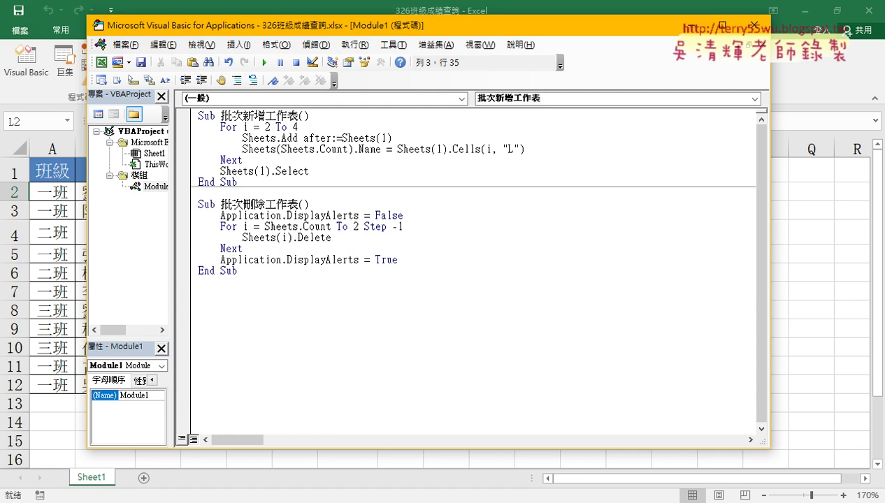
key(ctrl+z)
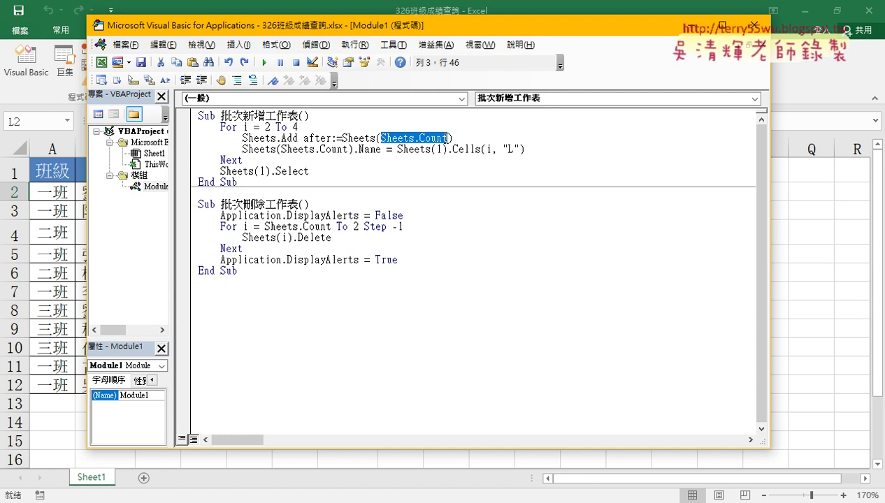
- Mark up the Add call and the two Sheets.Count references in the loop code, numbered 1 and 2
click(459, 139)
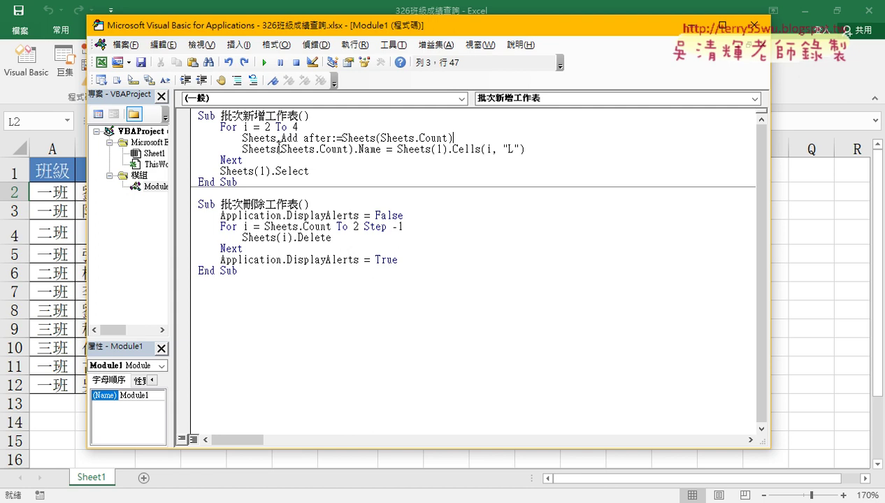
drag(281, 148, 347, 148)
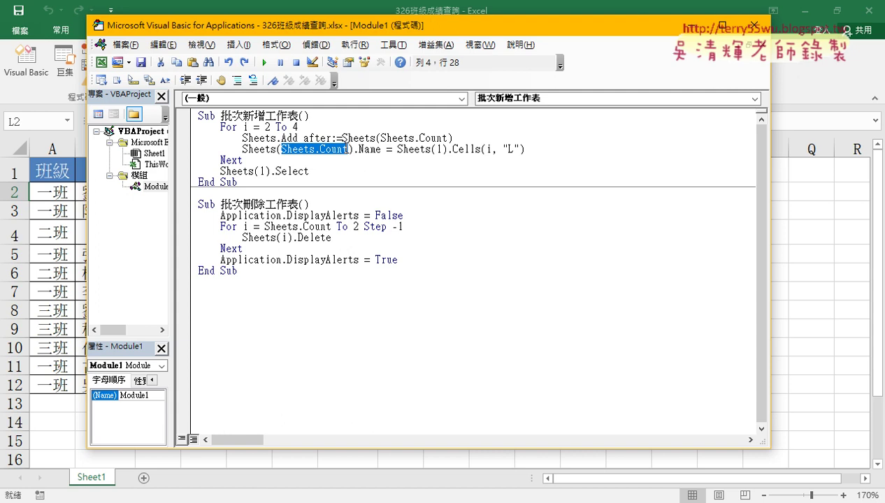
drag(348, 149, 440, 142)
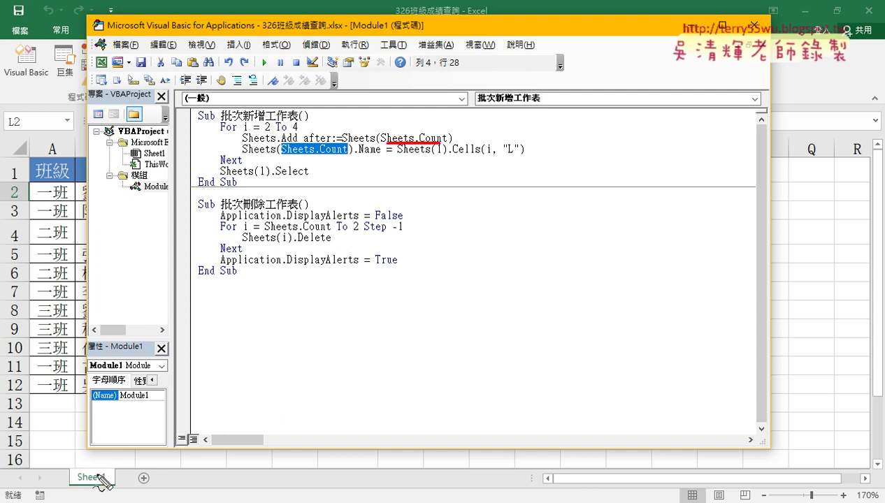
drag(417, 119, 419, 127)
drag(282, 142, 347, 154)
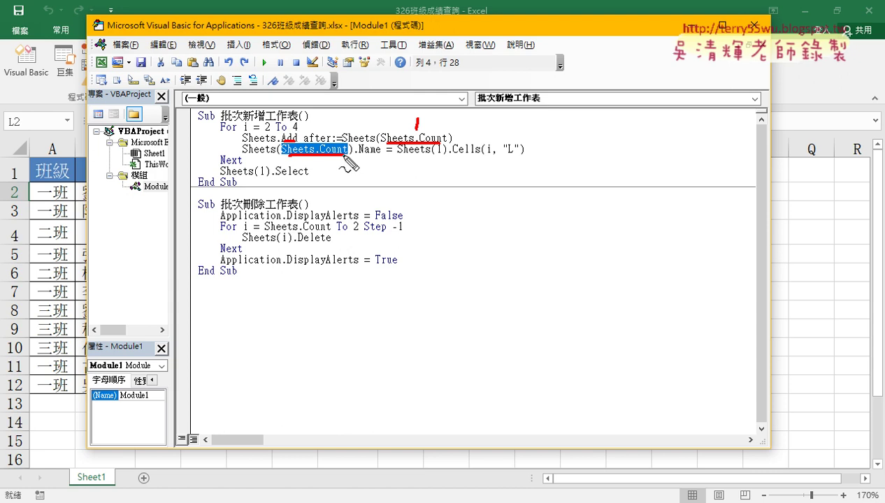
drag(317, 160, 329, 166)
- Point out the workbook's new-sheet button, exit pen mode, and select Sheets(1) in the naming line
drag(123, 467, 125, 466)
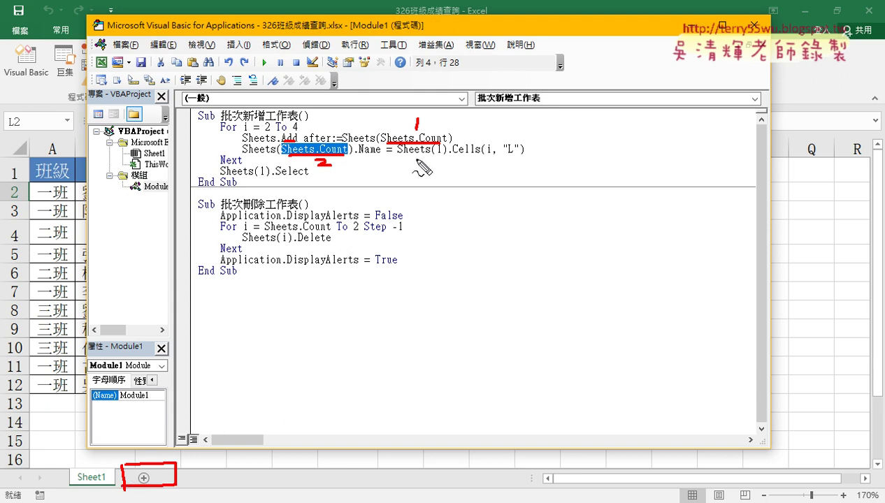
key(Escape)
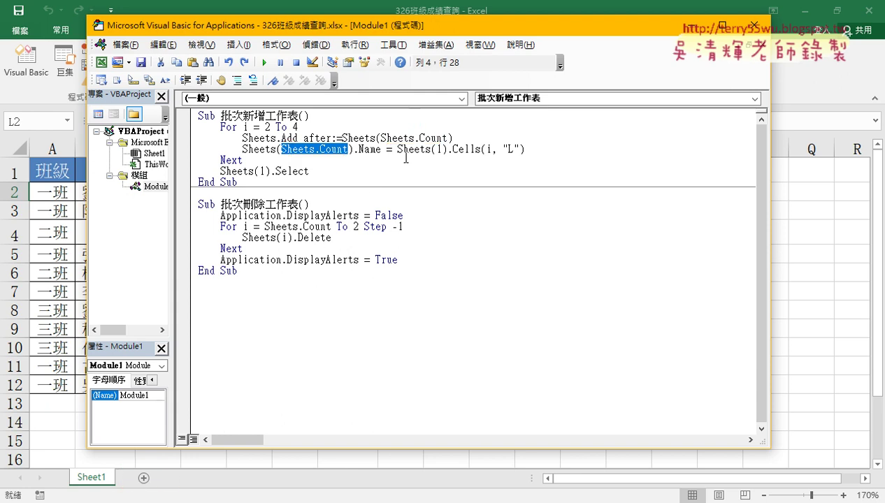
drag(397, 149, 452, 151)
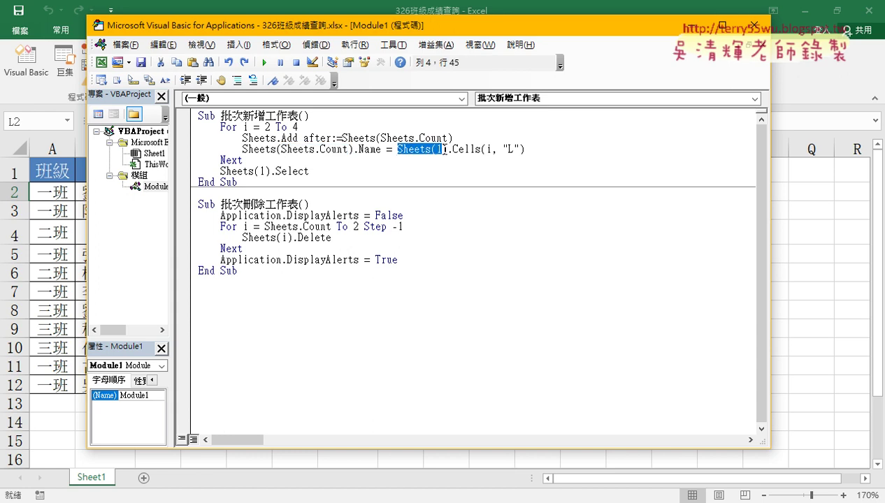
- Move the code window aside and highlight Sheets(1).Cells(i, "L") in the loop line
drag(429, 28, 456, 223)
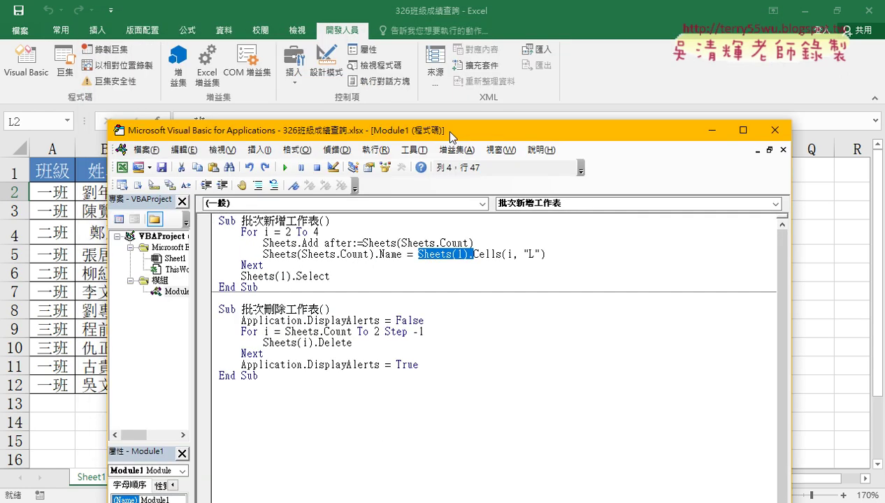
drag(479, 343, 552, 344)
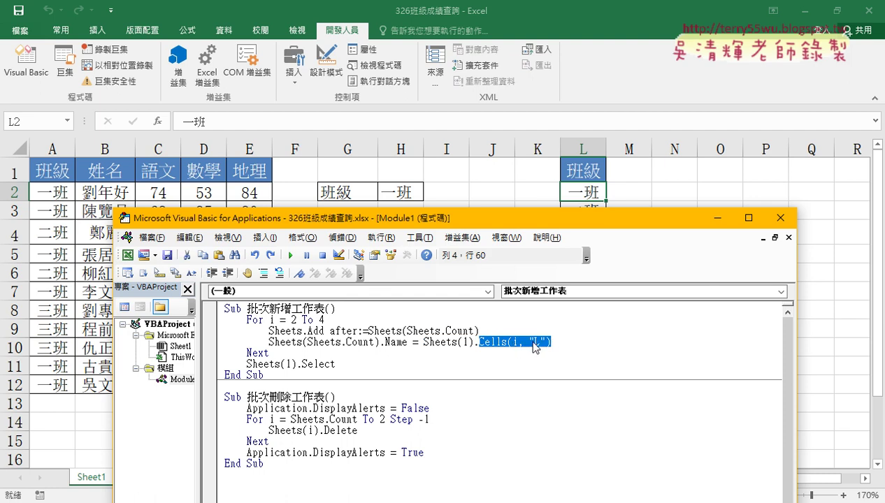
drag(552, 342, 426, 346)
mouse_move(598, 203)
mouse_down()
mouse_move(491, 341)
mouse_move(366, 354)
mouse_up()
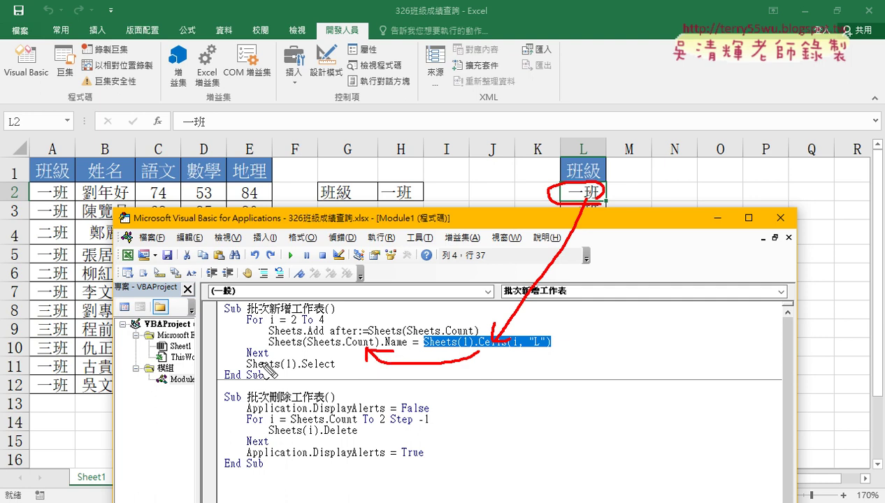
drag(270, 362, 240, 358)
- Clear the selection, shift the code window right, and place the cursor inside the 批次新增工作表 macro
key(Escape)
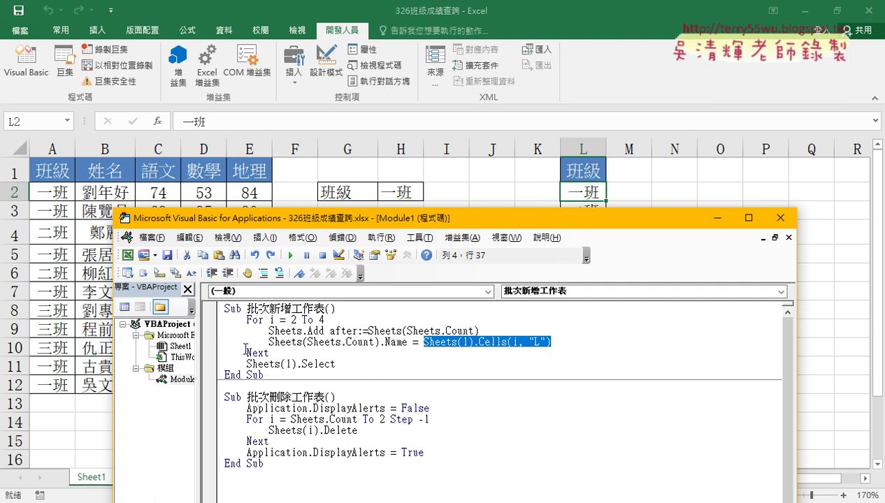
click(308, 342)
drag(367, 218, 488, 209)
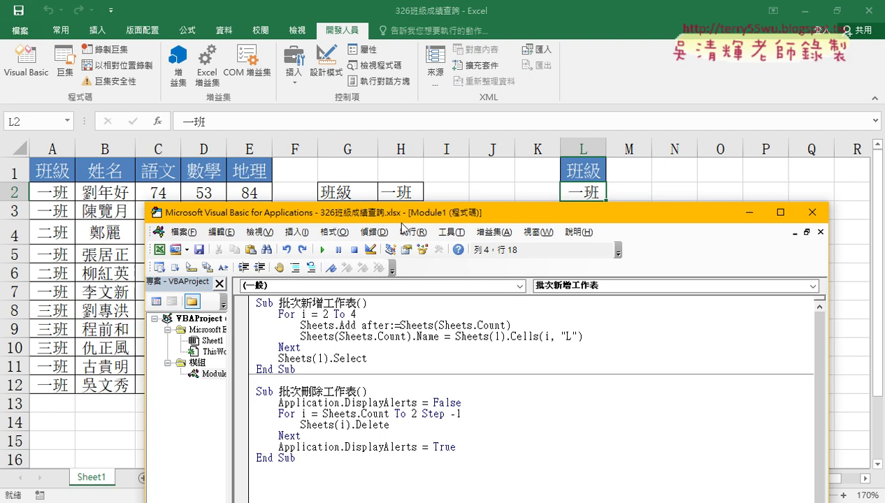
click(505, 333)
- Start stepping the macro with F8 until Sheets.Add creates the blank sheet 工作表5
key(F8)
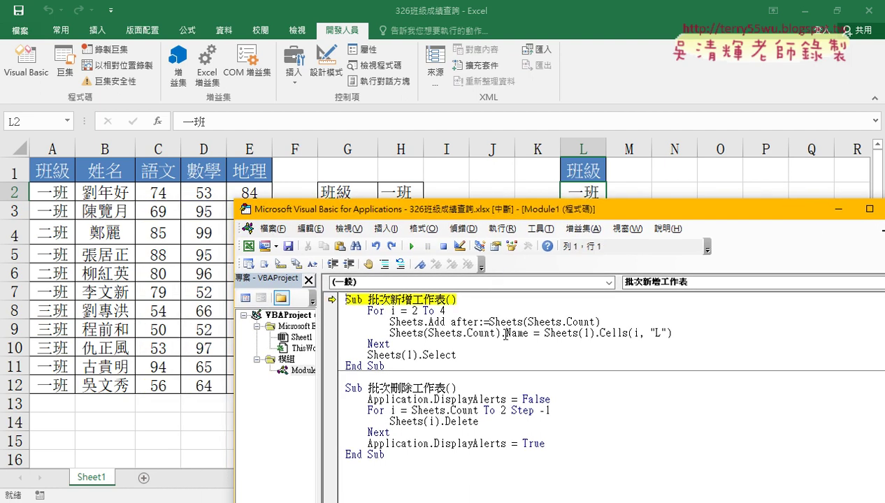
key(F8)
key(F8)
key(F8)
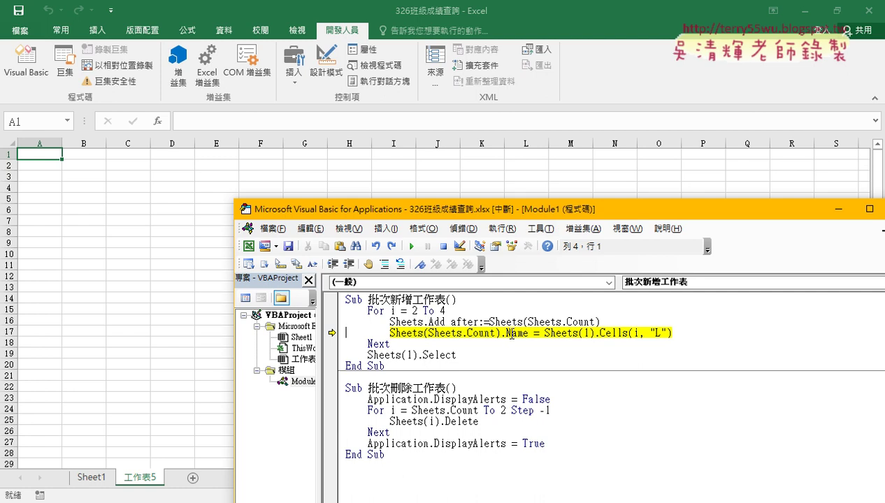
mouse_move(466, 334)
- Highlight the Cells(i, "L") lookup in the paused line, then show Sheet1's column L class list
drag(599, 333, 677, 329)
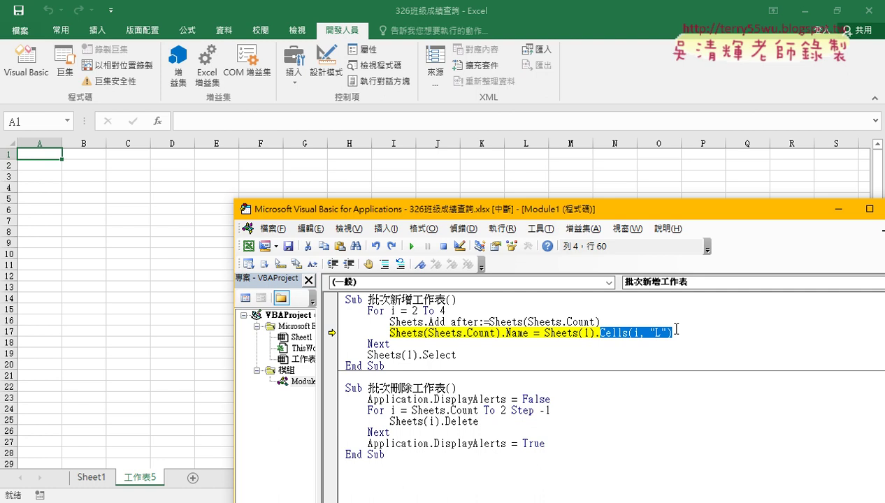
mouse_move(654, 333)
mouse_down()
mouse_move(600, 346)
mouse_move(543, 344)
mouse_up()
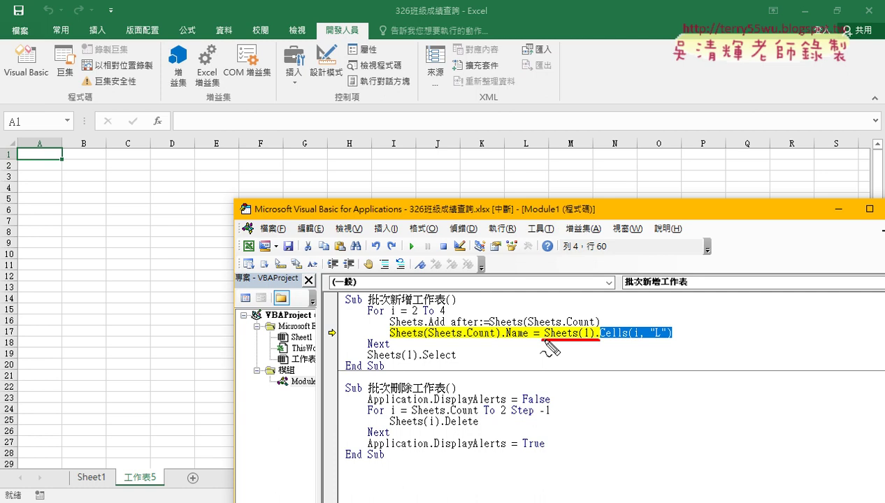
mouse_move(549, 348)
mouse_down()
mouse_move(539, 172)
mouse_move(529, 169)
mouse_up()
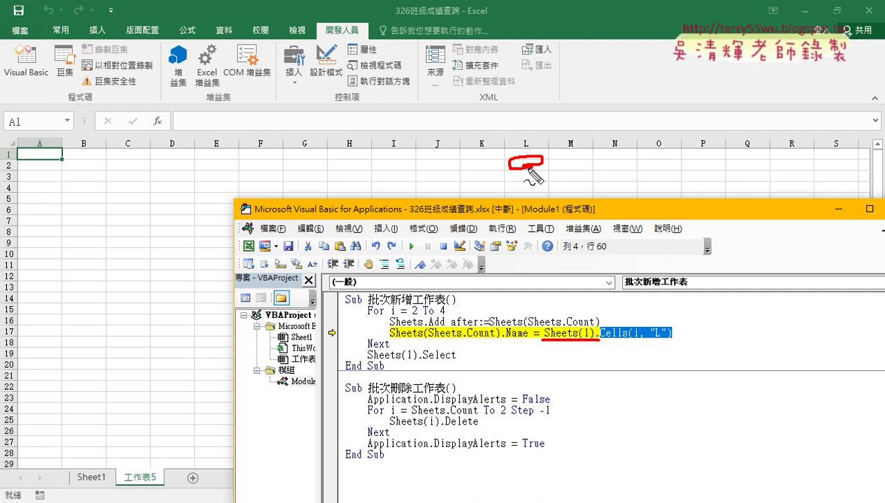
key(Escape)
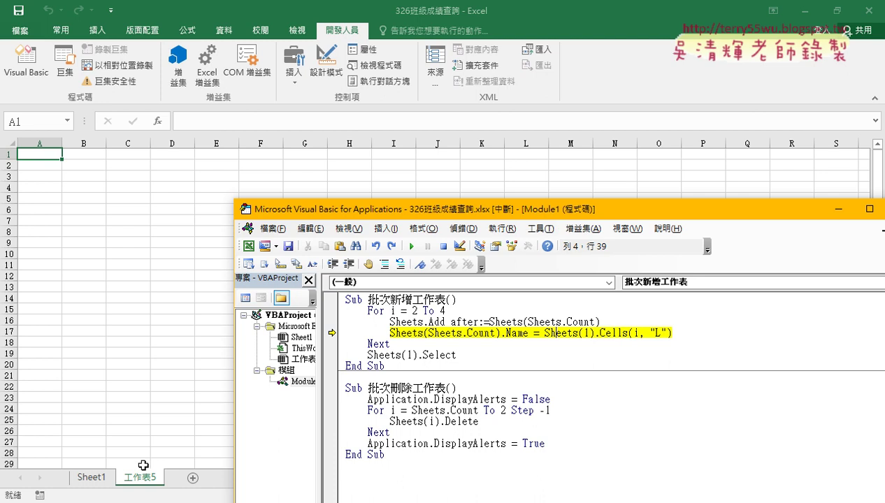
click(91, 477)
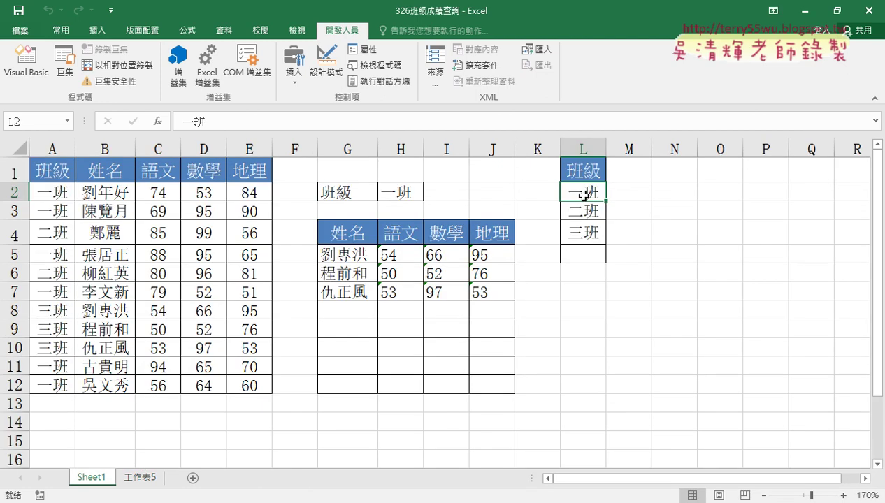
- Return from 工作表5 to the code editor and step the line naming the new sheet 一班
click(158, 478)
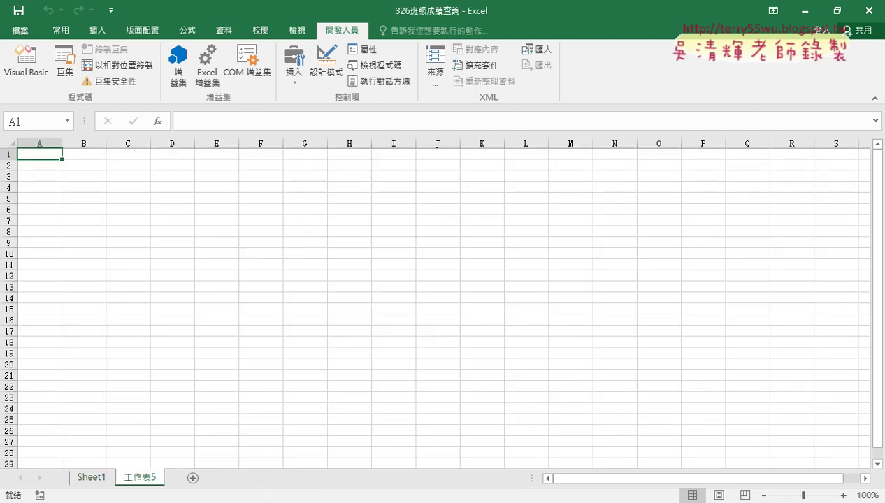
click(287, 502)
click(419, 484)
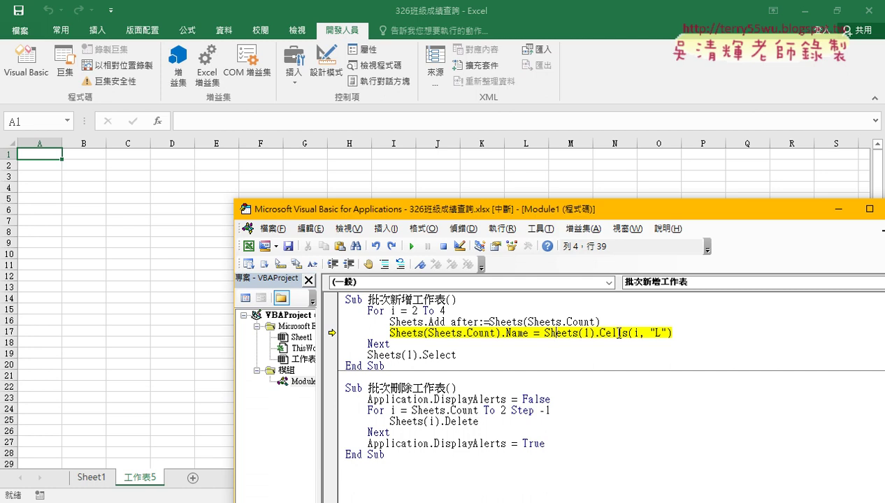
key(F8)
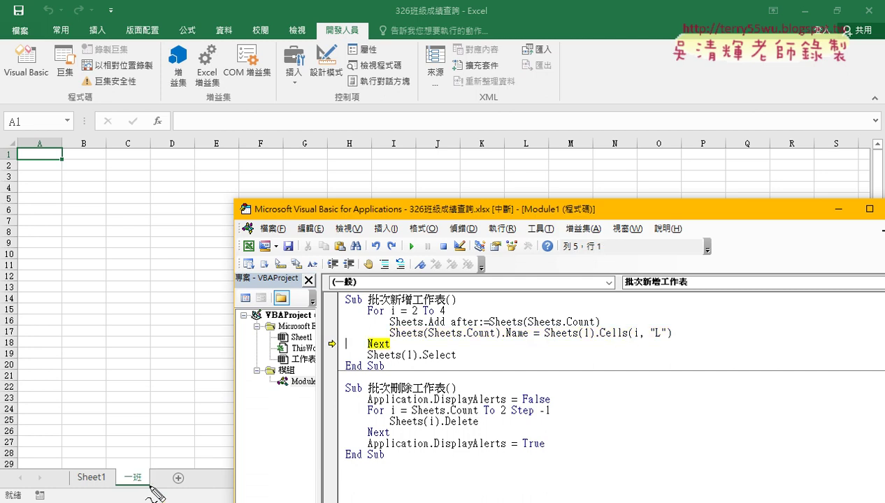
drag(144, 467, 150, 483)
drag(303, 399, 316, 396)
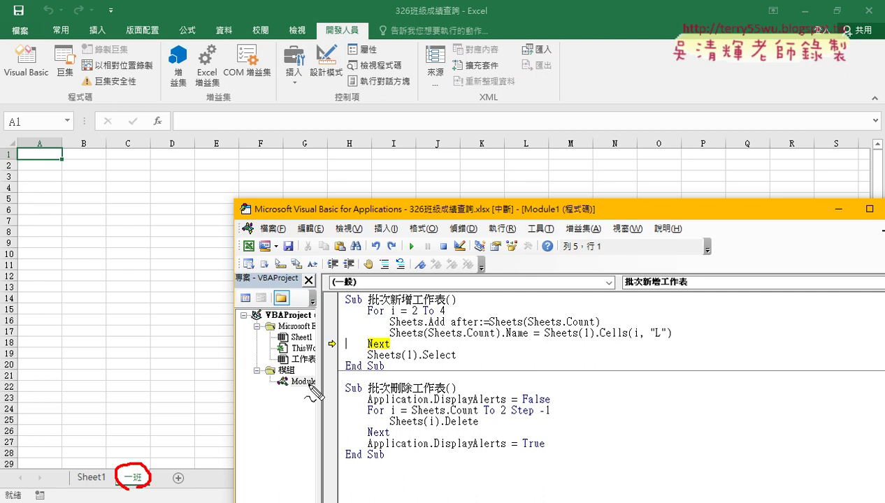
- Step through the next loop iterations to add and name 二班, then add a fourth sheet 工作表7
key(F8)
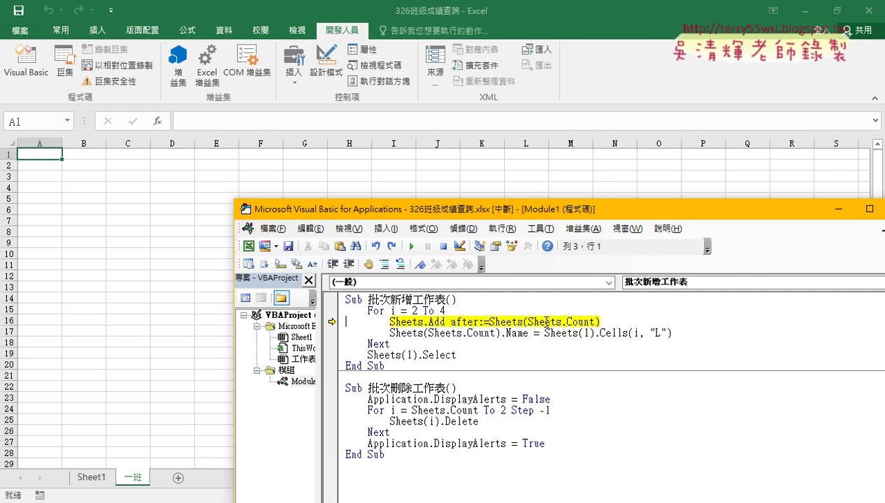
mouse_move(549, 323)
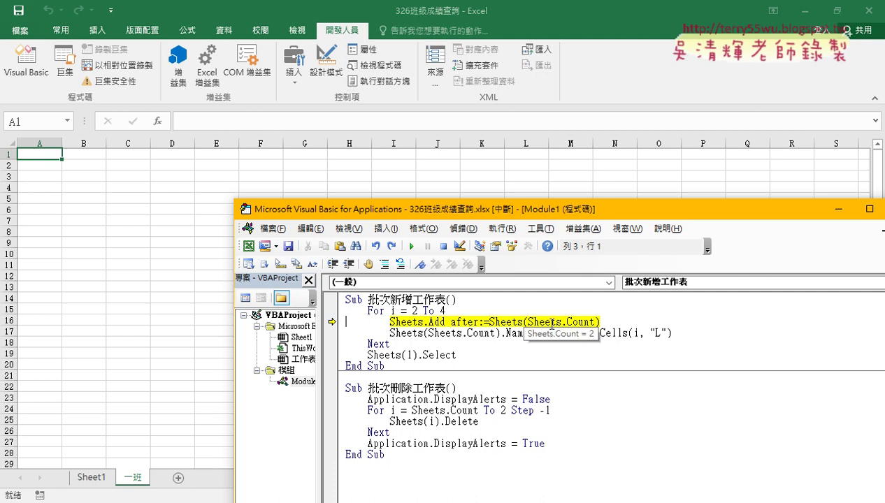
key(F8)
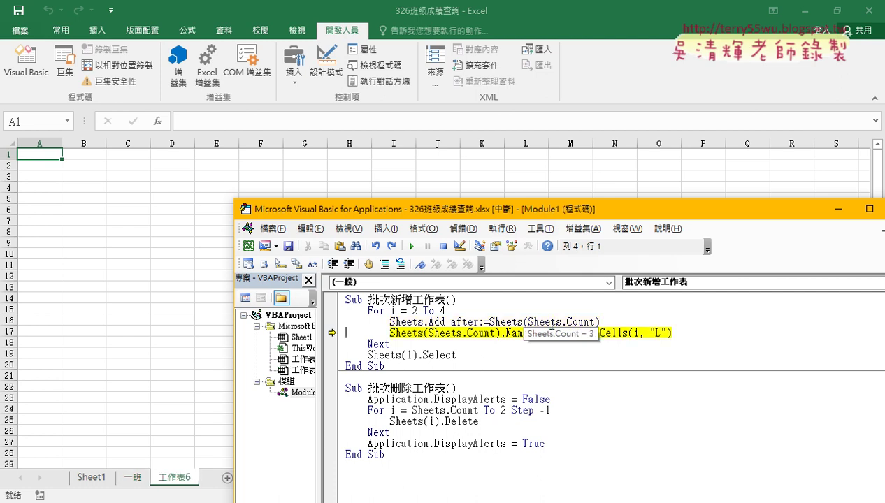
mouse_move(441, 336)
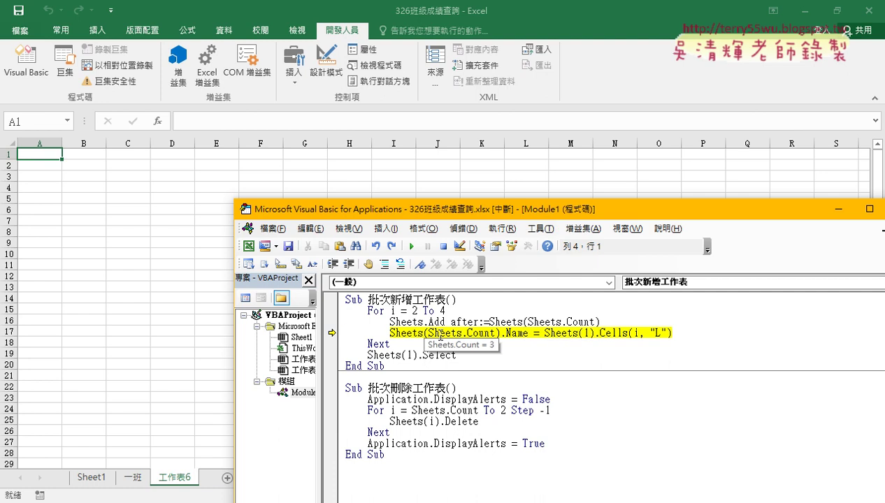
key(F8)
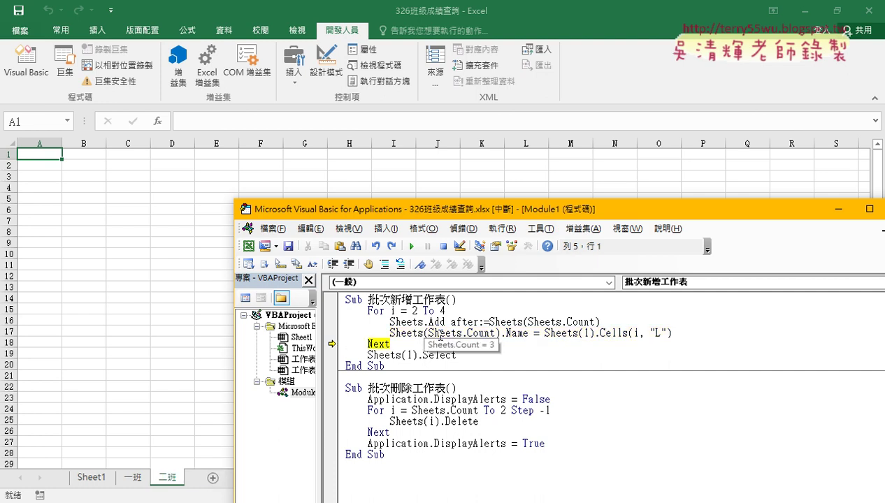
key(F8)
key(F8)
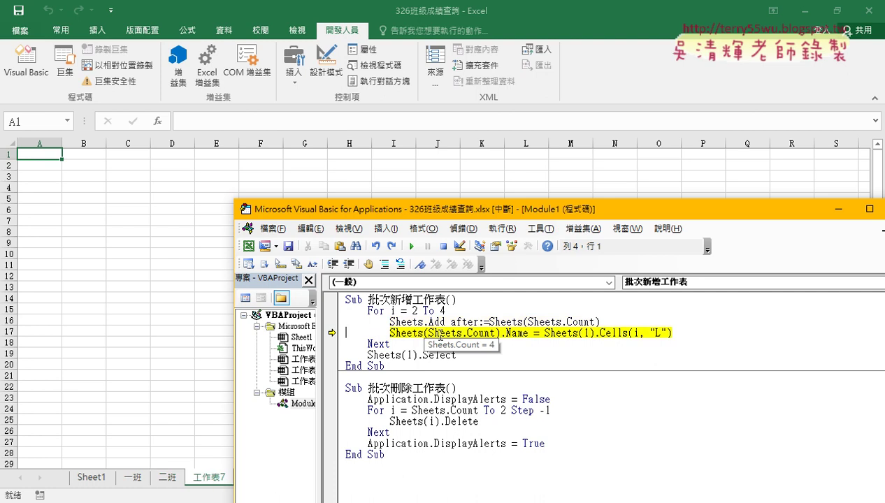
key(F8)
key(F8)
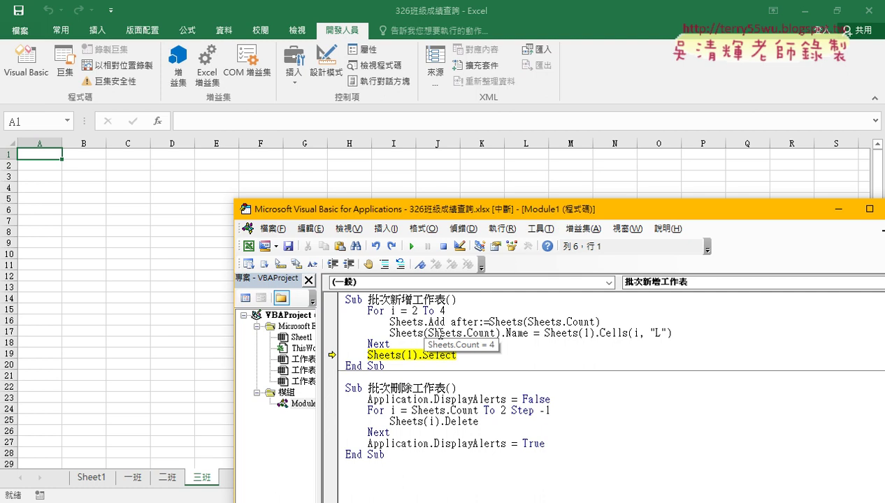
- Step through naming the fourth sheet 三班 and run Sheets(1).Select, leaving the macro at End Sub
drag(419, 208, 503, 63)
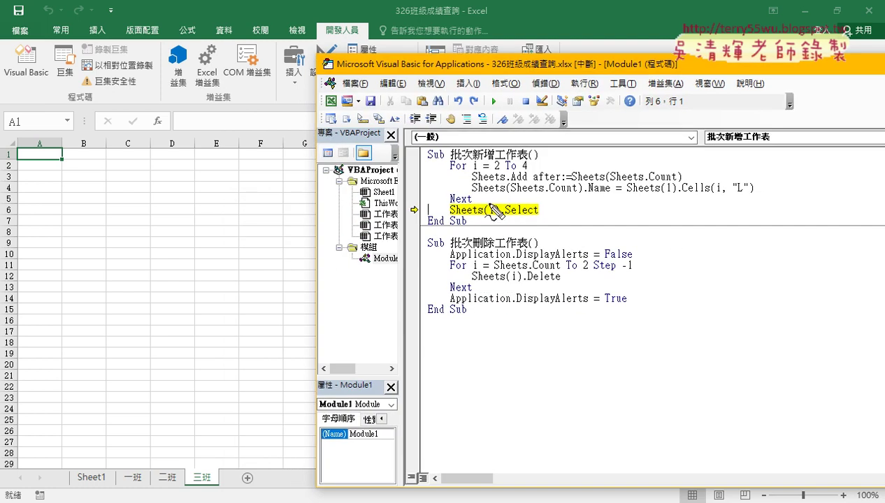
mouse_move(201, 465)
mouse_down()
mouse_move(74, 463)
mouse_move(96, 459)
mouse_up()
drag(215, 488, 189, 491)
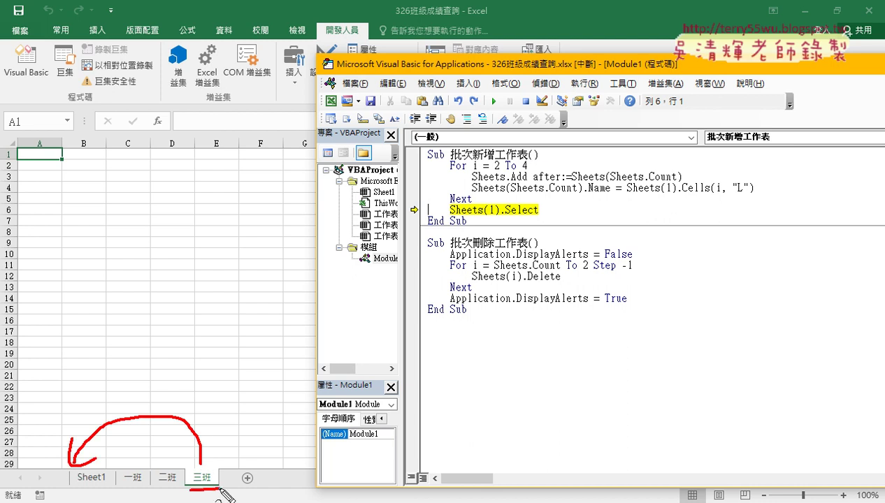
key(Escape)
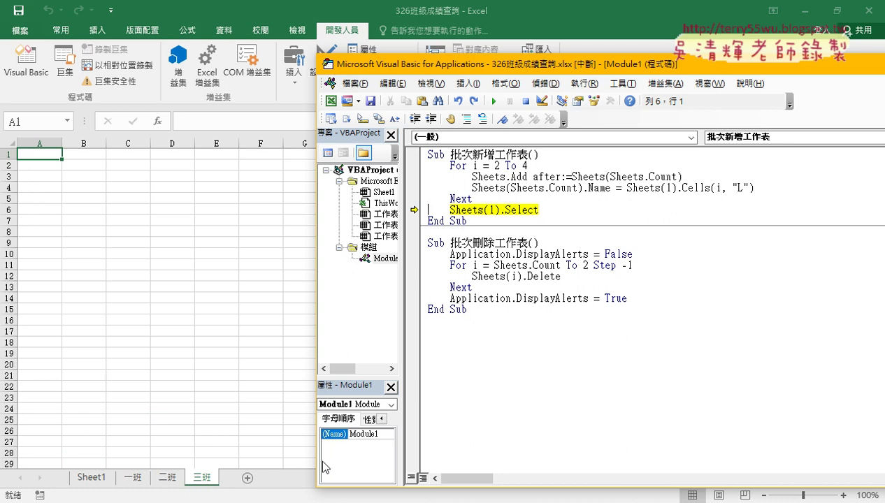
click(559, 211)
key(F8)
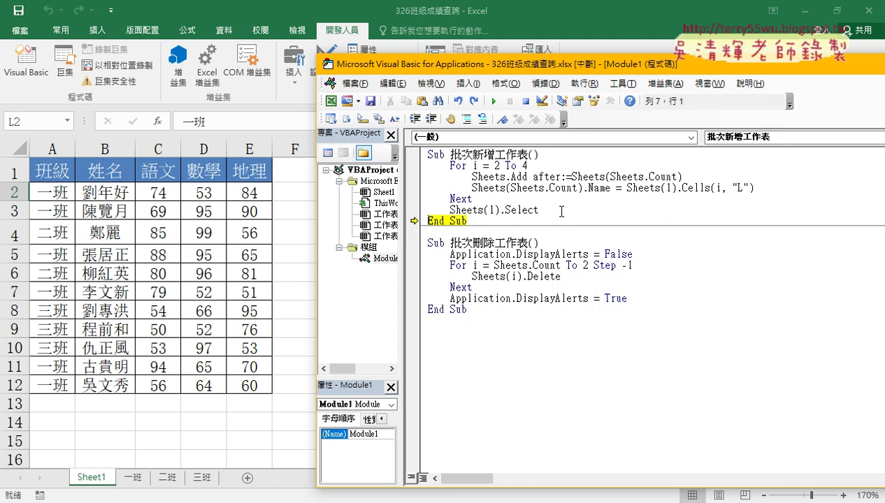